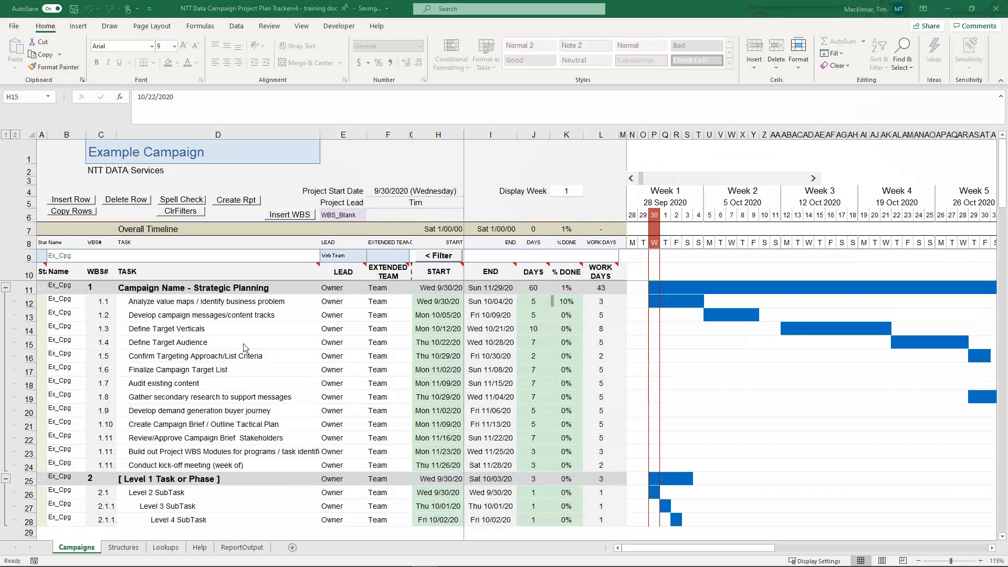
Insert a blank task row above the "Confirm Targeting Approach/List Criteria" task.
click(149, 357)
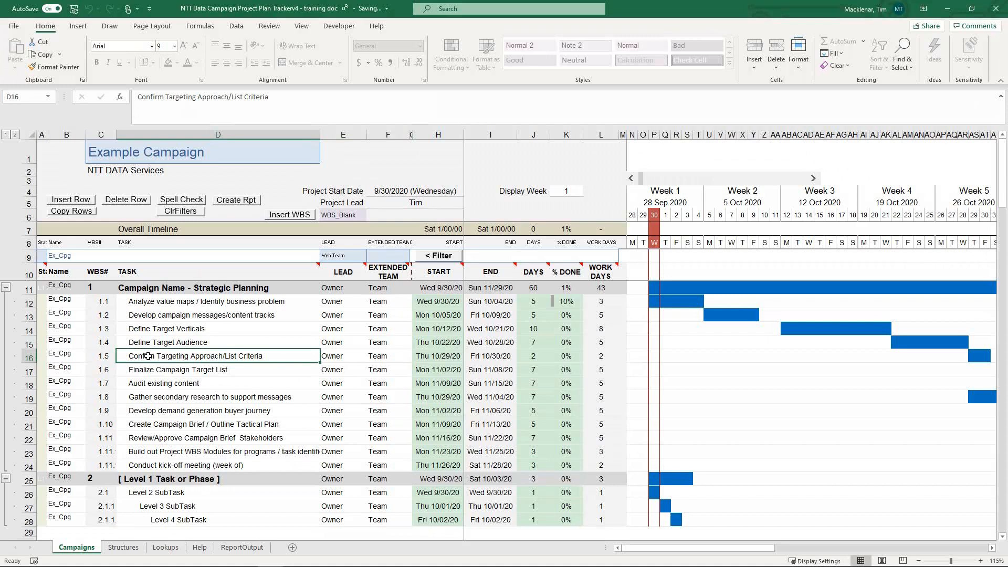
click(70, 202)
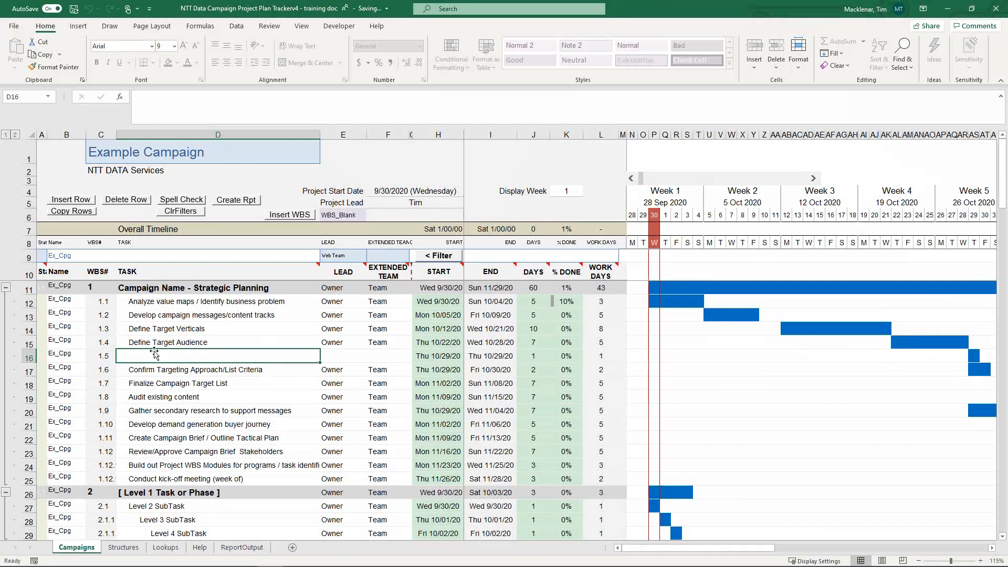
click(172, 400)
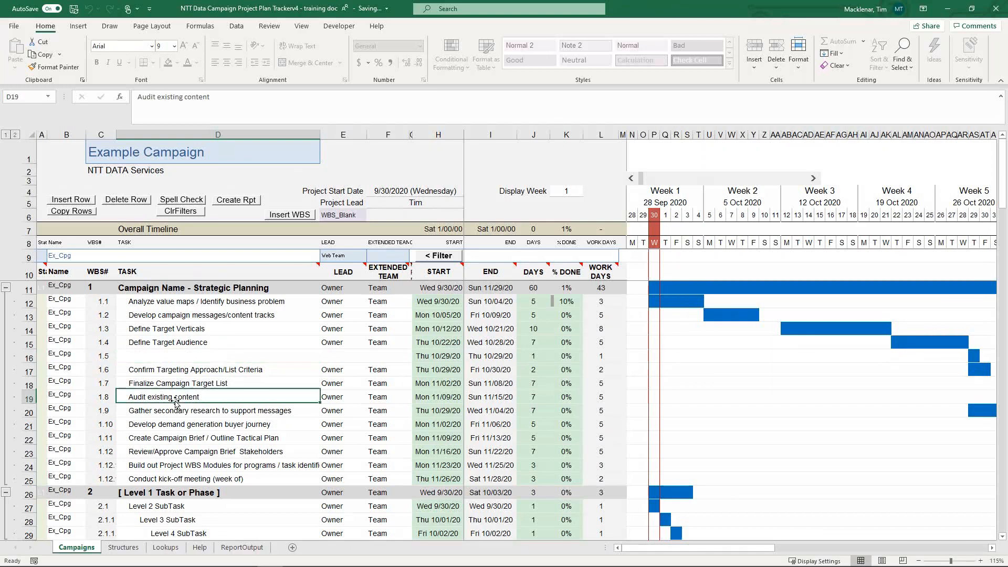
Delete the blank task row 16 below "Define Target Audience".
click(168, 359)
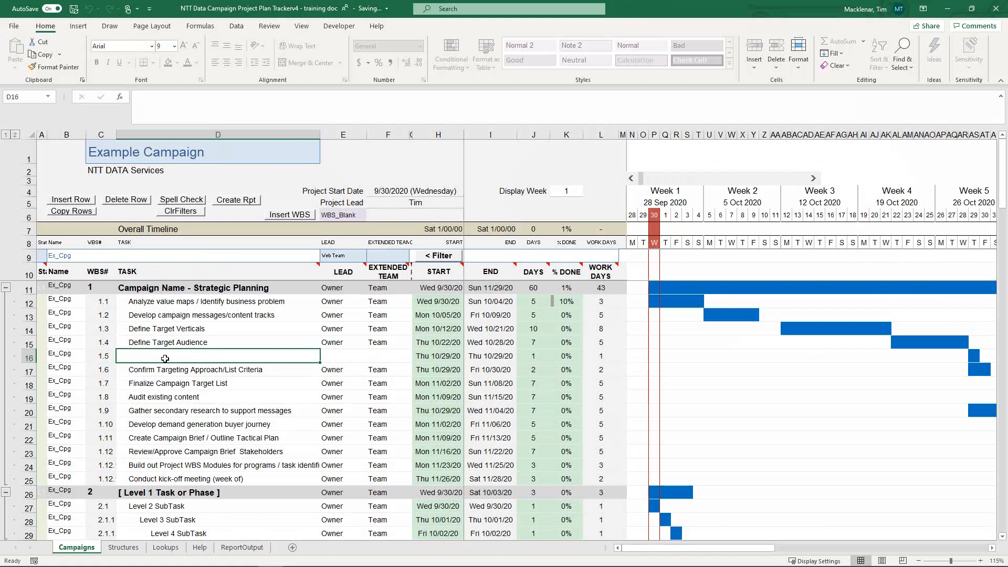
click(125, 202)
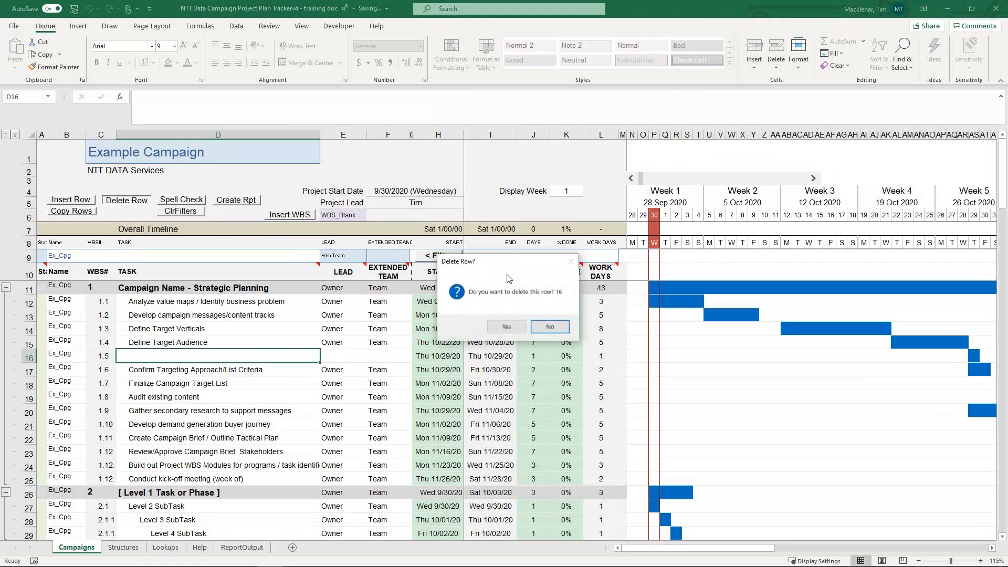
click(505, 327)
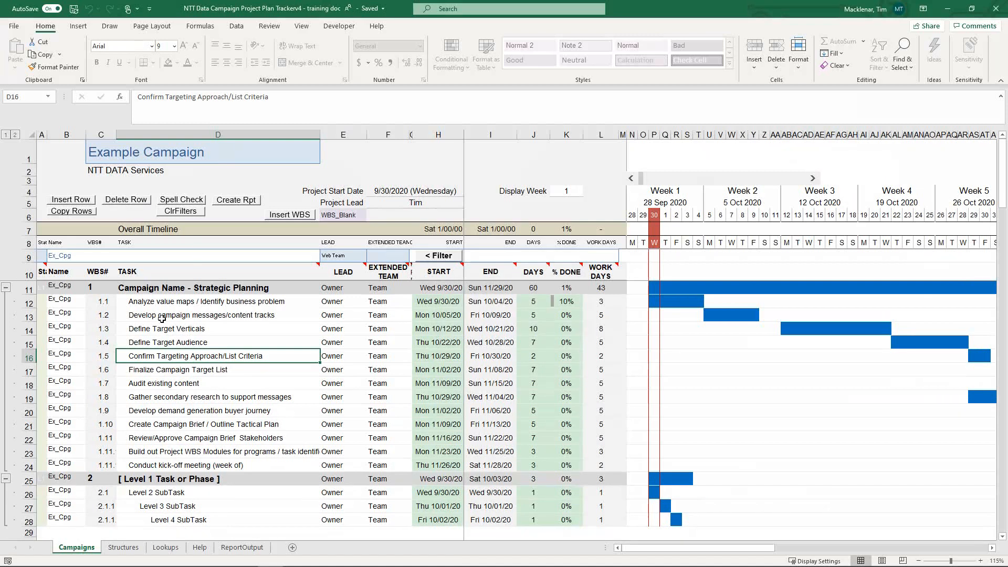
Copy the three task rows from "Develop campaign messages/content tracks" to "Define Target Audience" and paste them above "Audit existing content".
drag(157, 315, 158, 342)
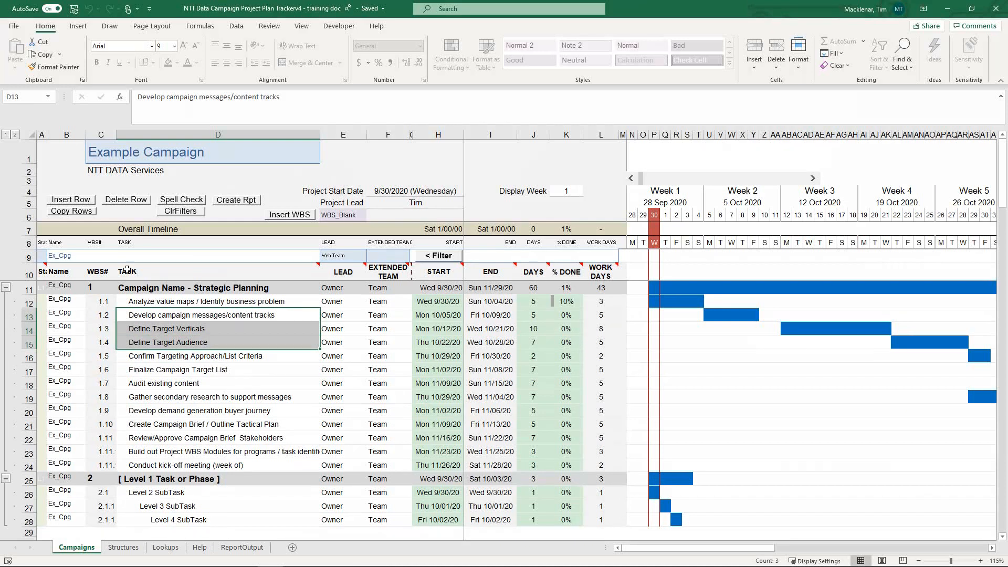
click(62, 212)
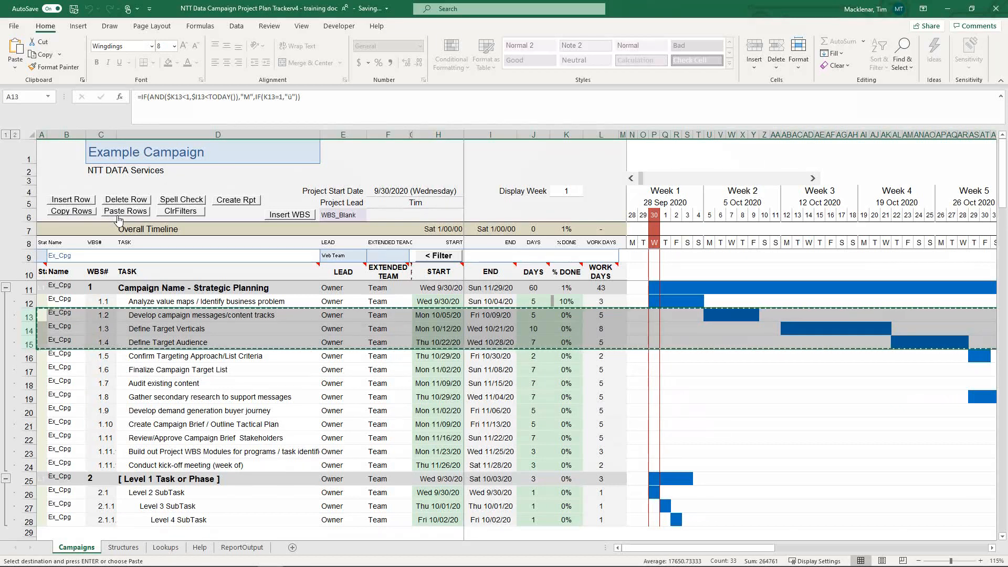
click(151, 384)
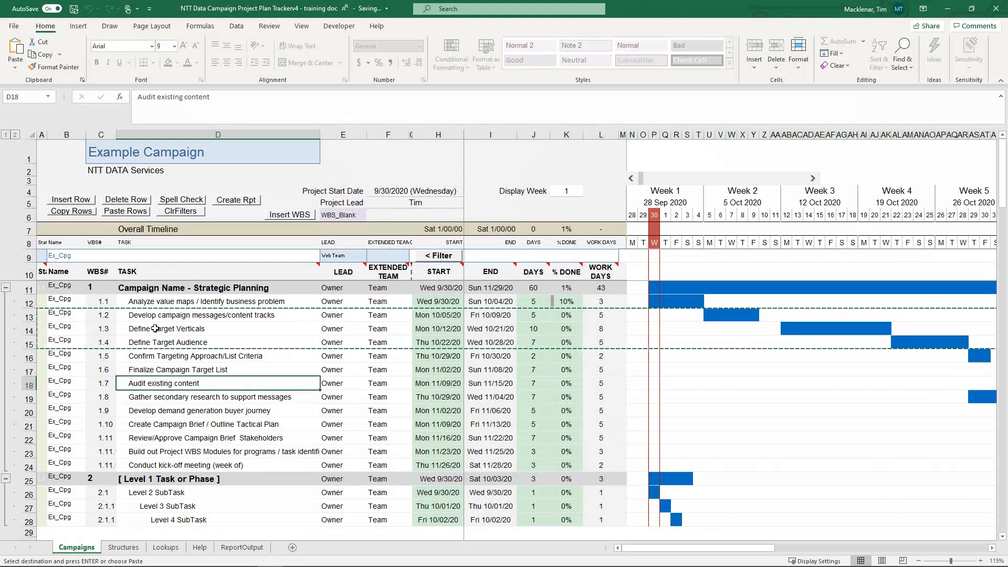
click(126, 211)
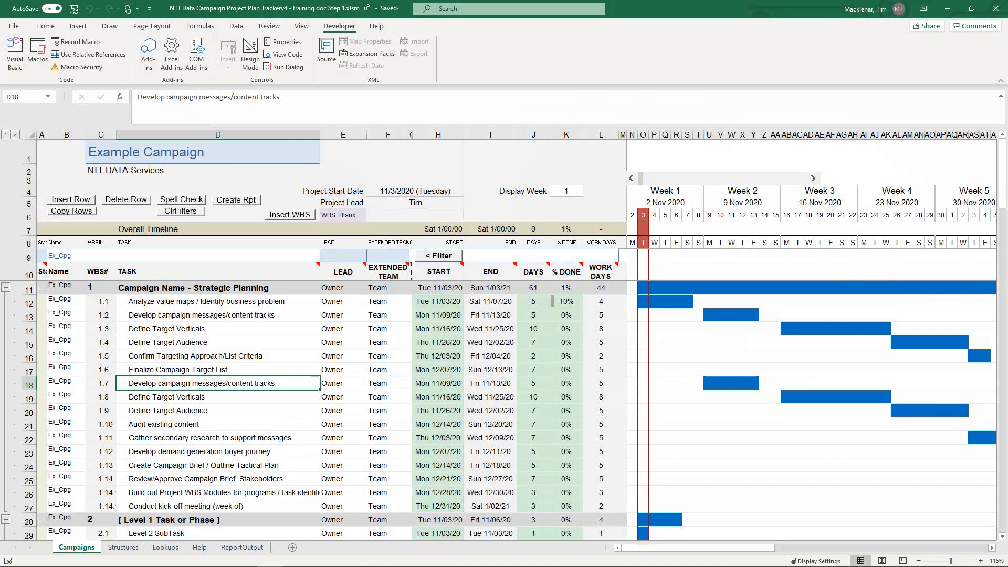
Delete the three duplicated task rows 18 to 20 above "Audit existing content".
key(shift+Down)
key(shift+Down)
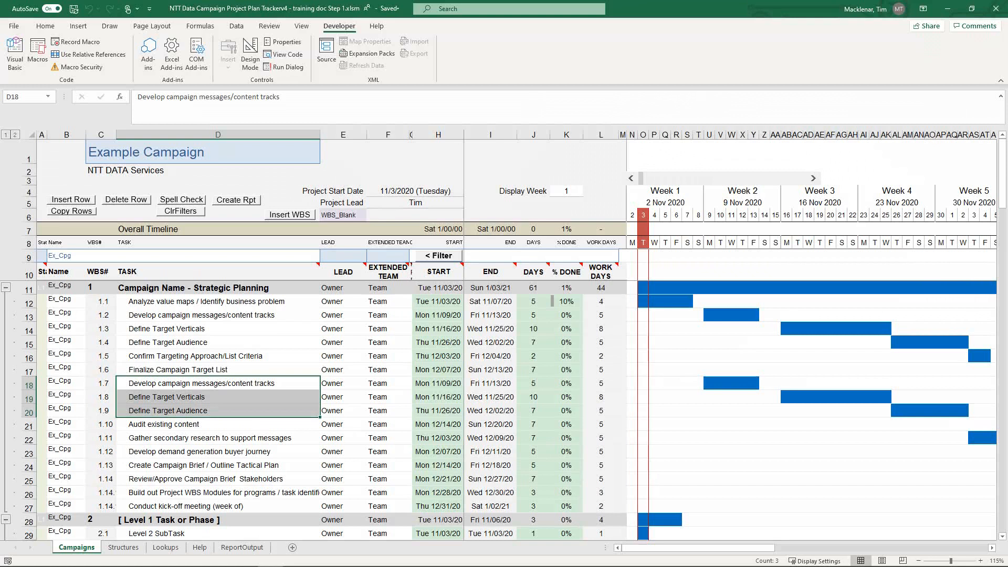
click(126, 200)
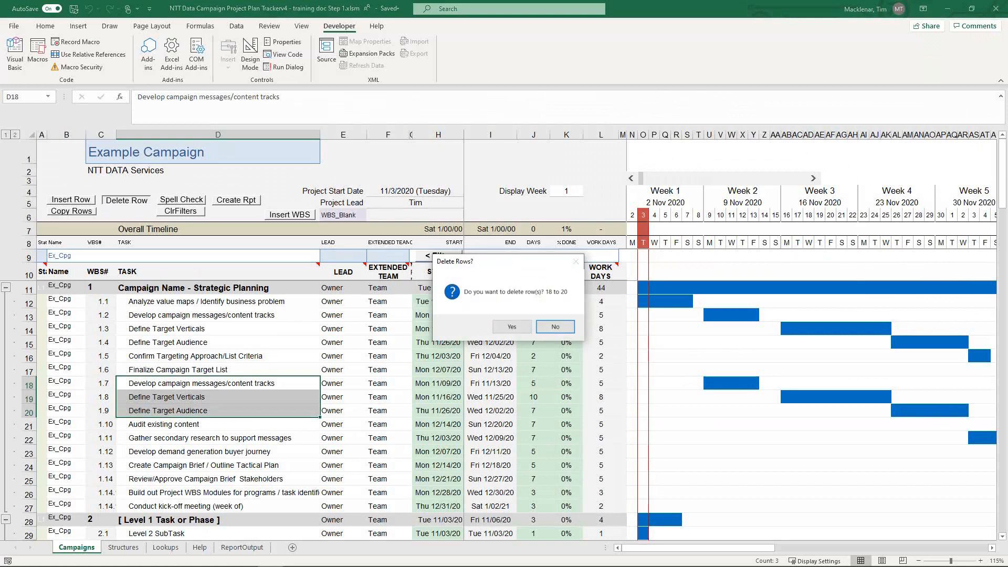
click(512, 326)
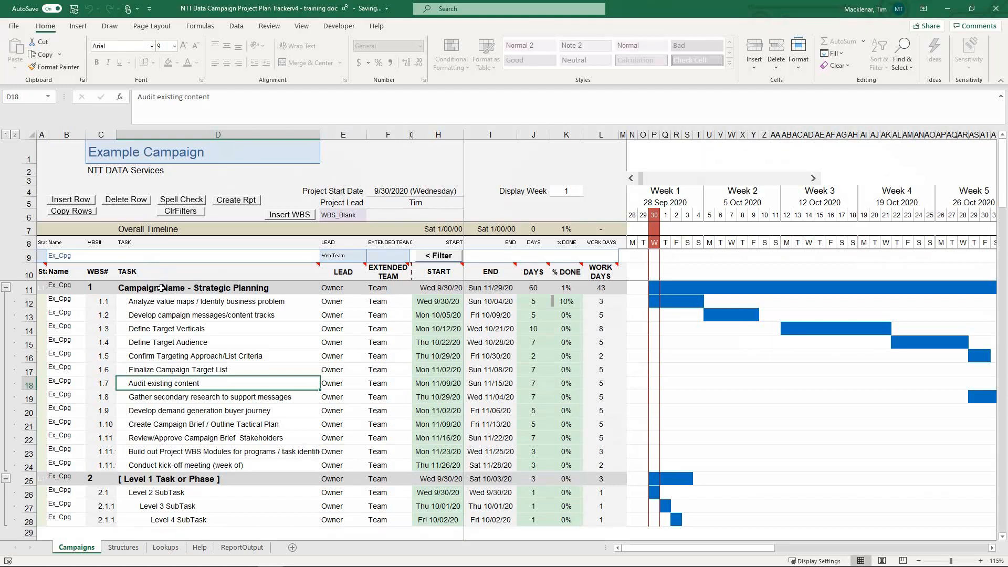
Copy the whole "Campaign Name - Strategic Planning" phase, rows 11 to 24, and paste it above the "[ Level 1 Task or Phase ]" row.
drag(161, 288, 164, 466)
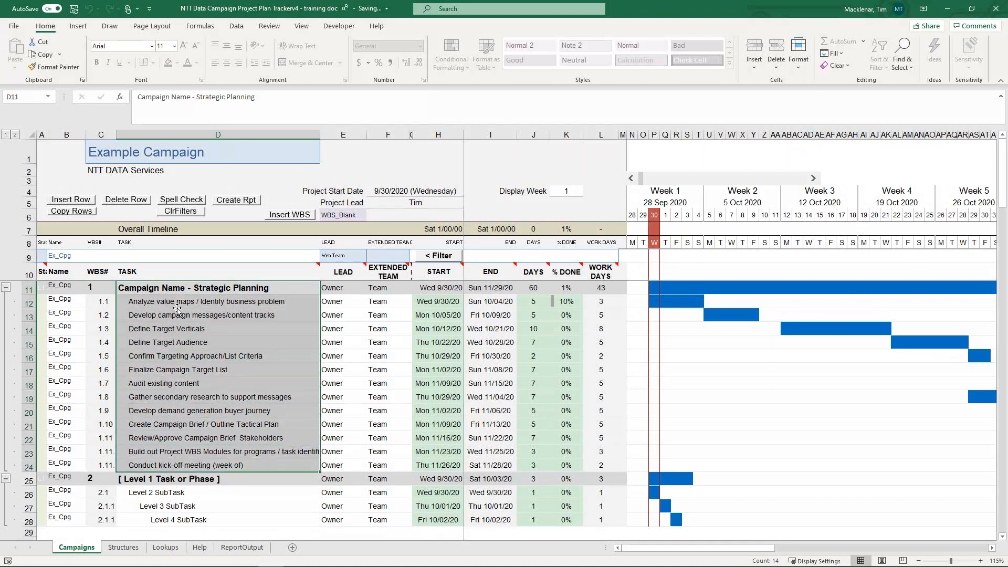
click(84, 214)
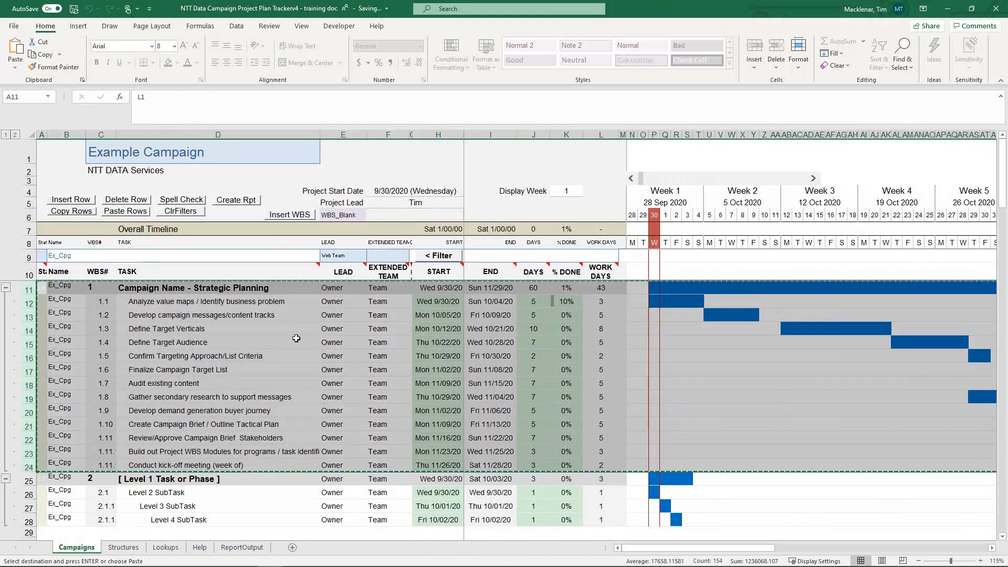
click(151, 479)
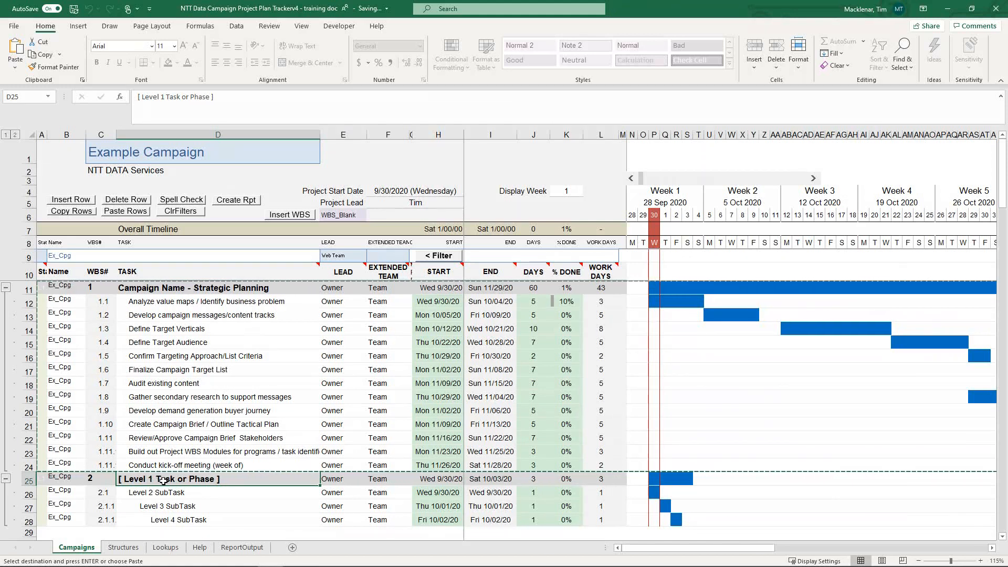
click(121, 212)
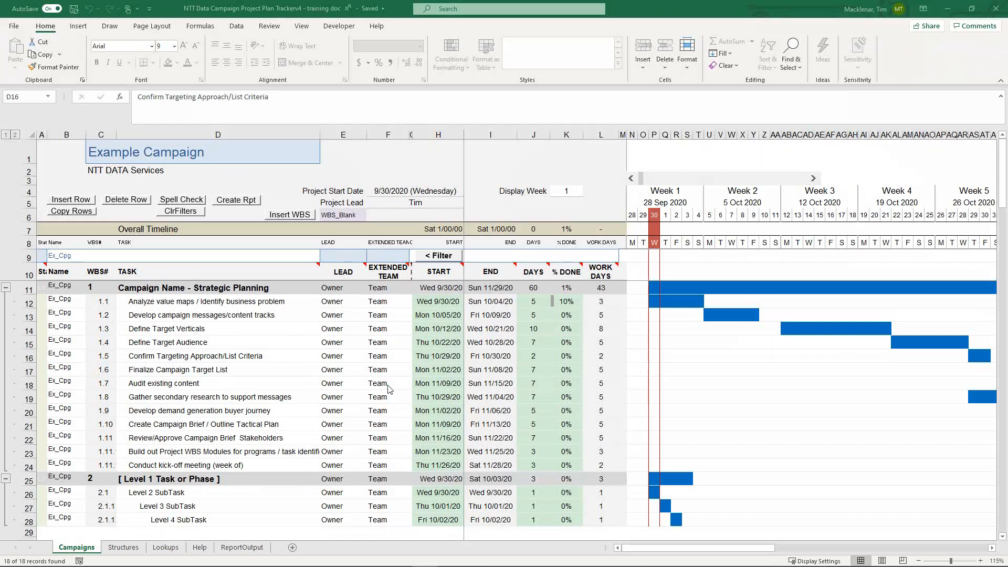
Assign a team member as lead of the "Campaign Name - Strategic Planning" phase.
click(340, 289)
click(340, 290)
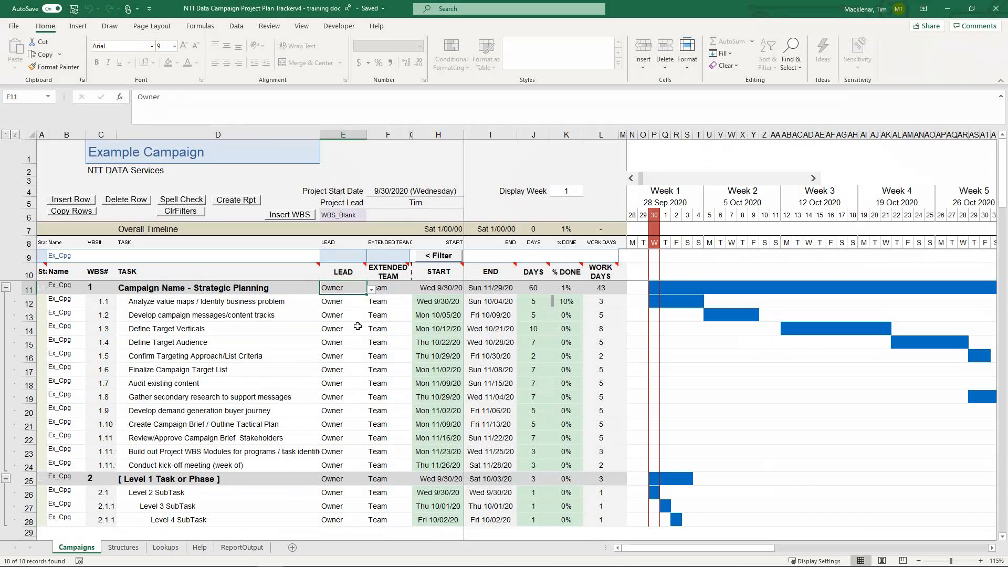
click(371, 290)
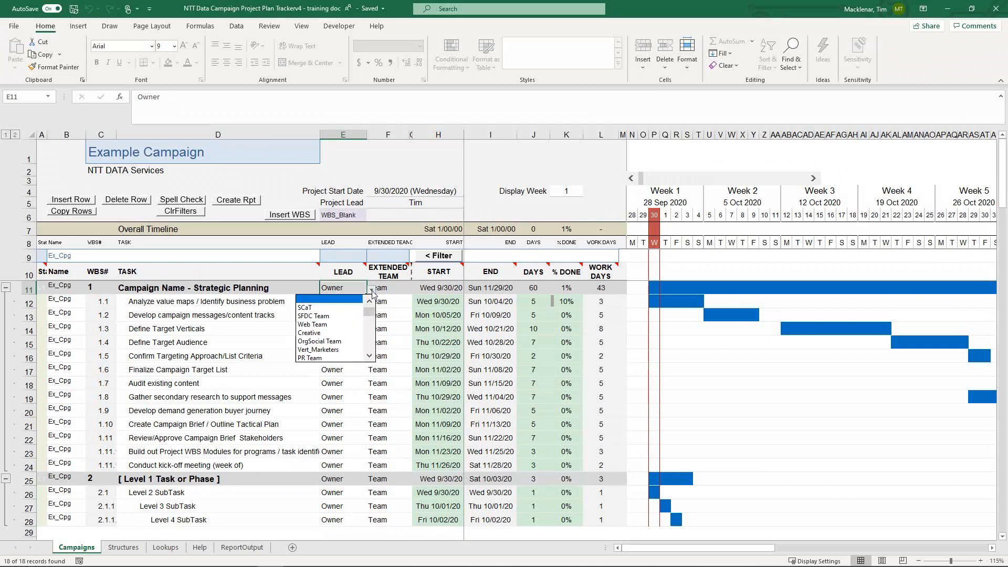
mouse_move(374, 315)
mouse_down()
mouse_move(375, 341)
mouse_move(374, 323)
mouse_up()
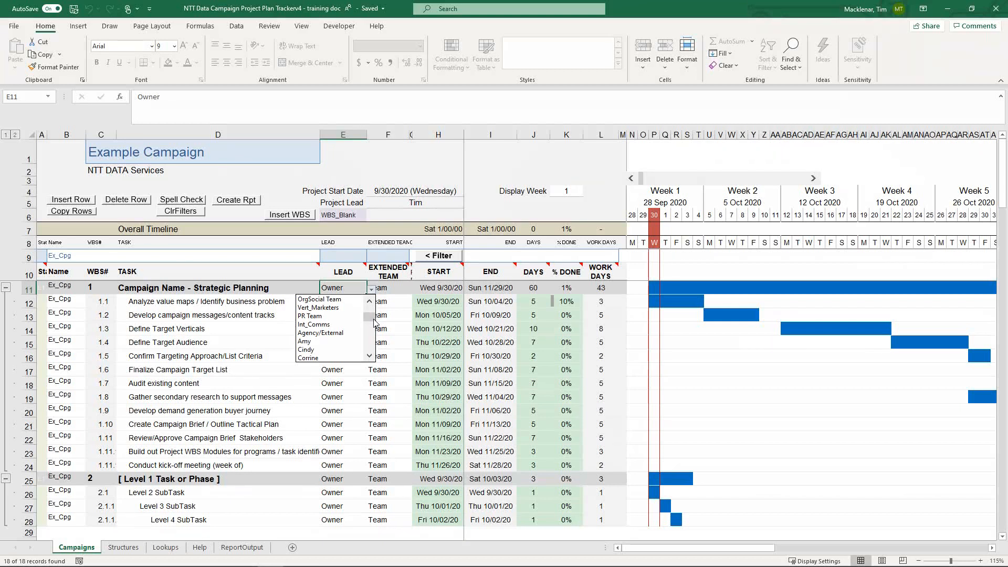
drag(374, 322, 375, 329)
click(311, 324)
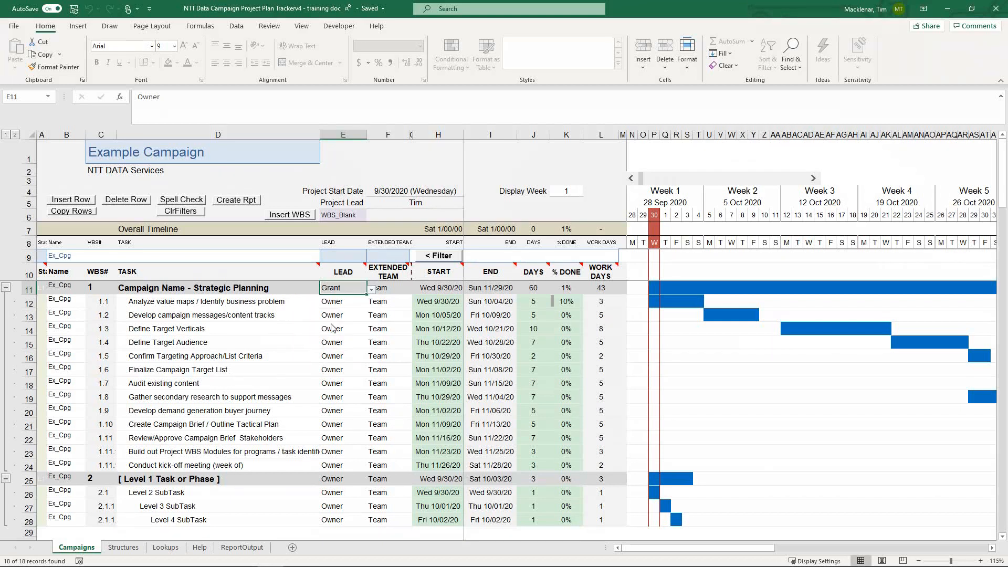
Set the extended team of the "Campaign Name - Strategic Planning" phase to SCaT.
click(390, 292)
click(414, 289)
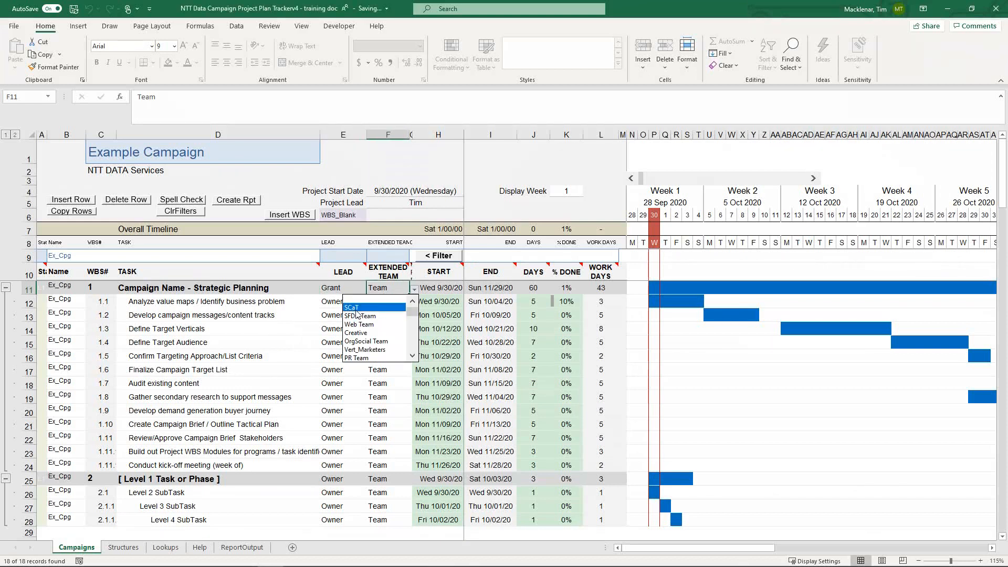
click(351, 307)
Change the lead of the "Campaign Name - Strategic Planning" phase to a different team member.
click(348, 286)
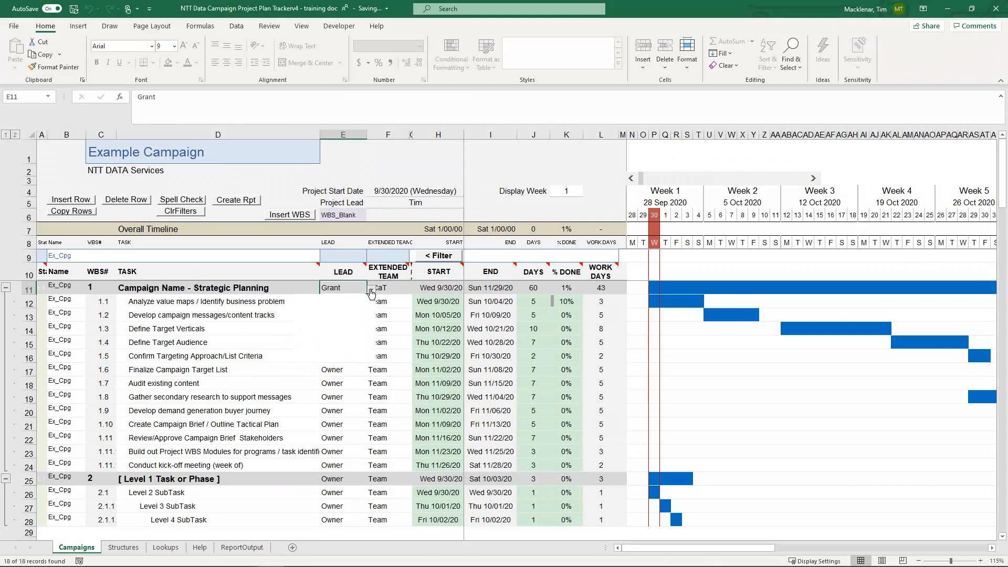
click(371, 289)
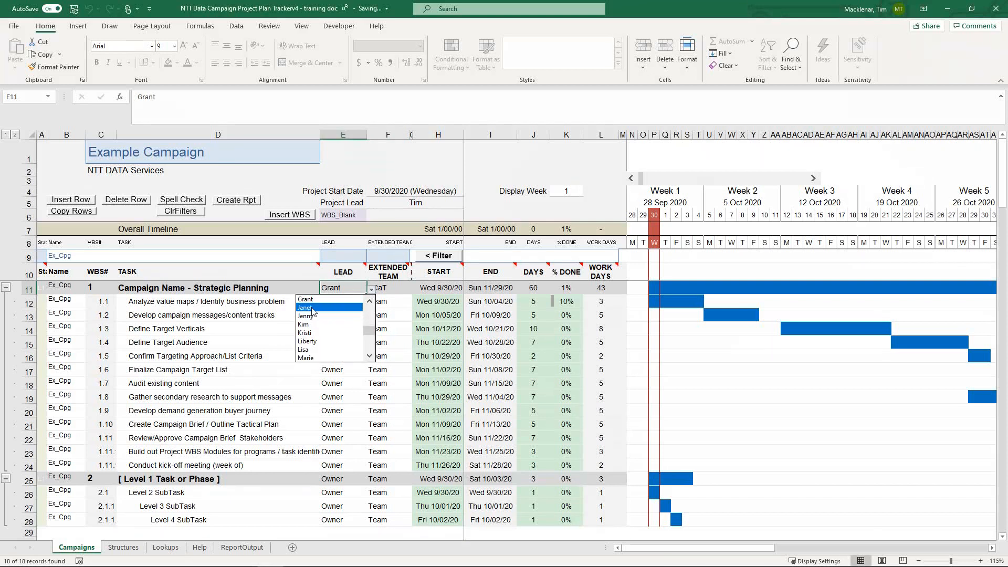
click(369, 302)
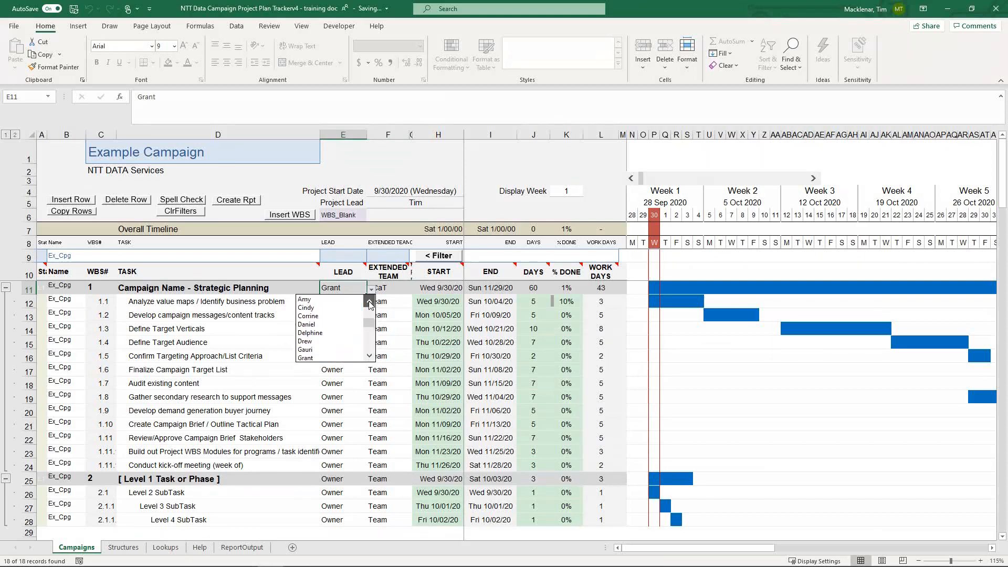
click(370, 357)
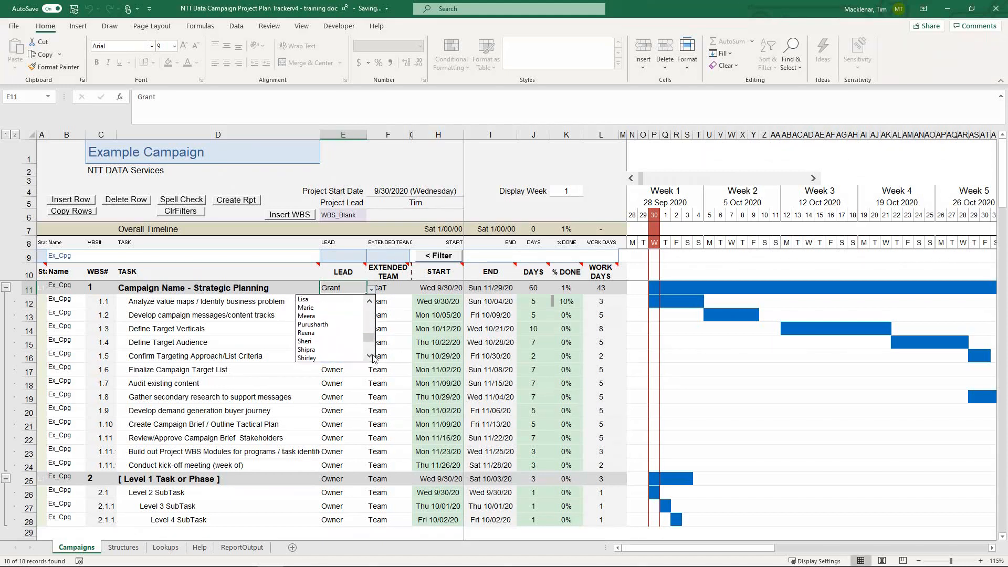
click(313, 339)
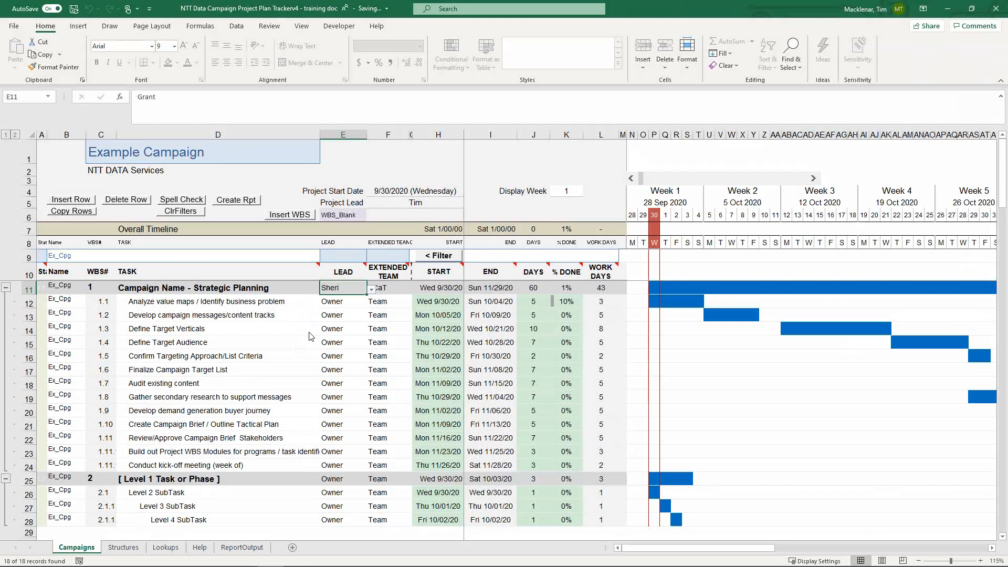
Give task 1.1, "Analyze value maps / Identify business problem", the same lead as its phase and set its extended team to SCaT.
click(342, 304)
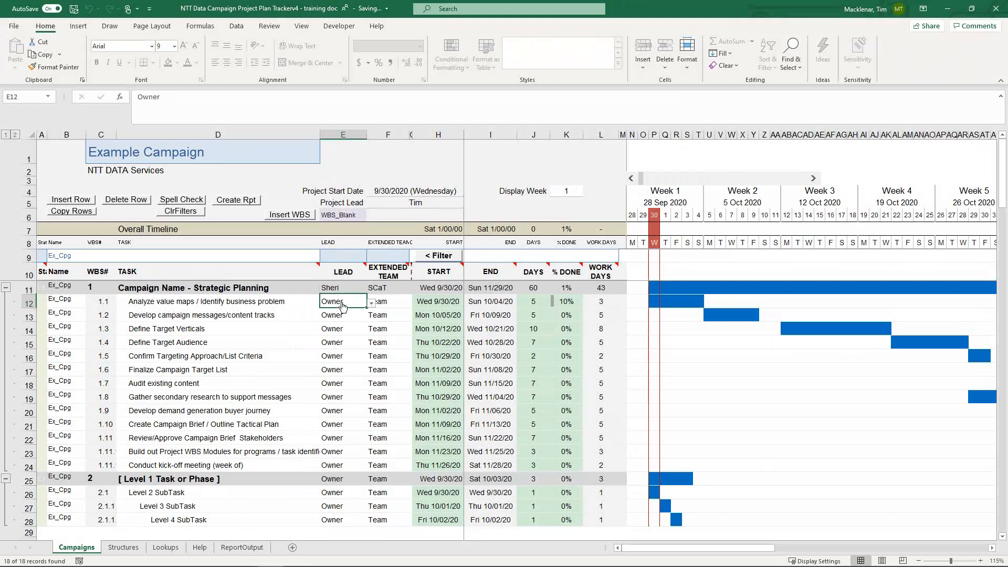
click(371, 304)
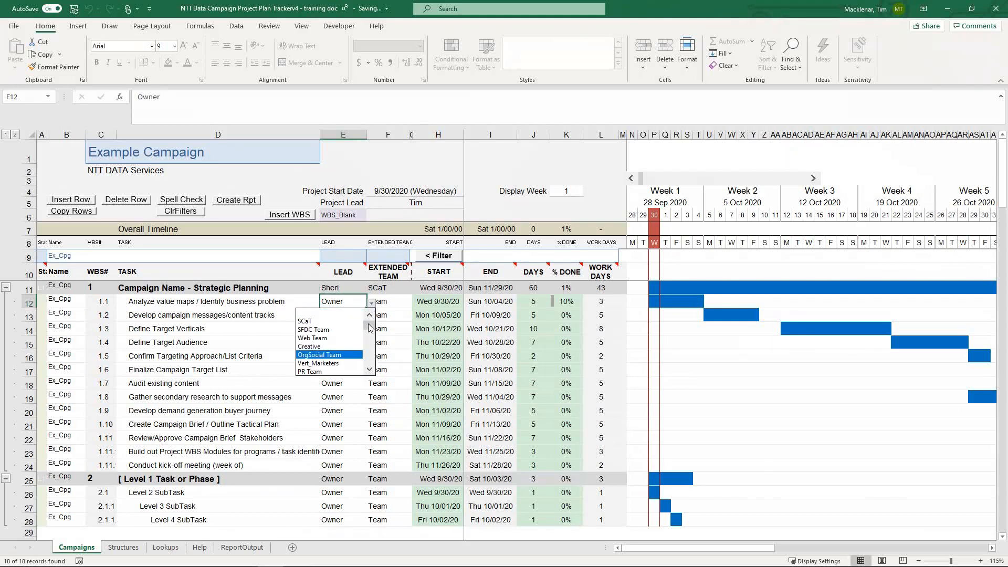
drag(371, 328, 370, 356)
click(312, 346)
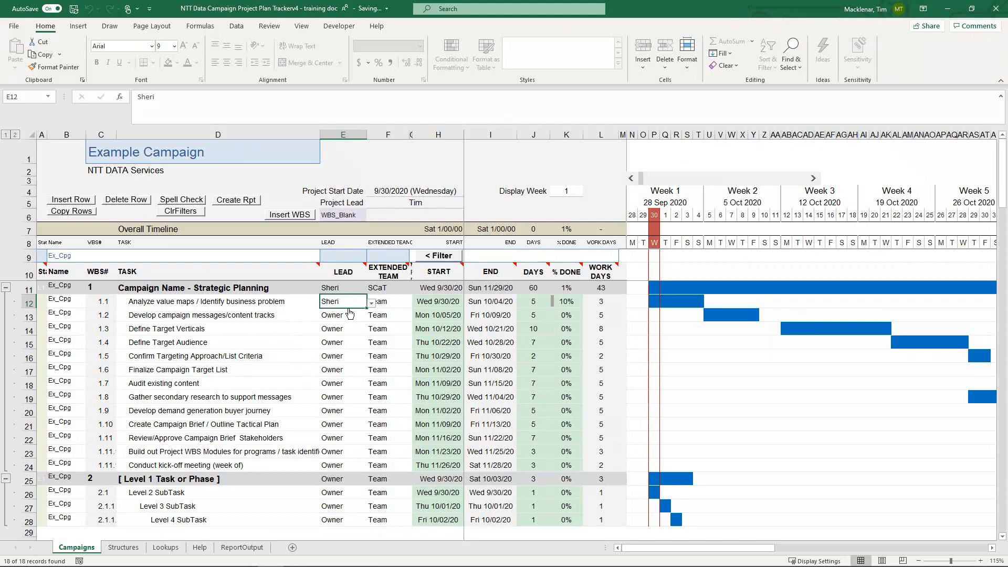
click(394, 301)
click(414, 303)
click(357, 321)
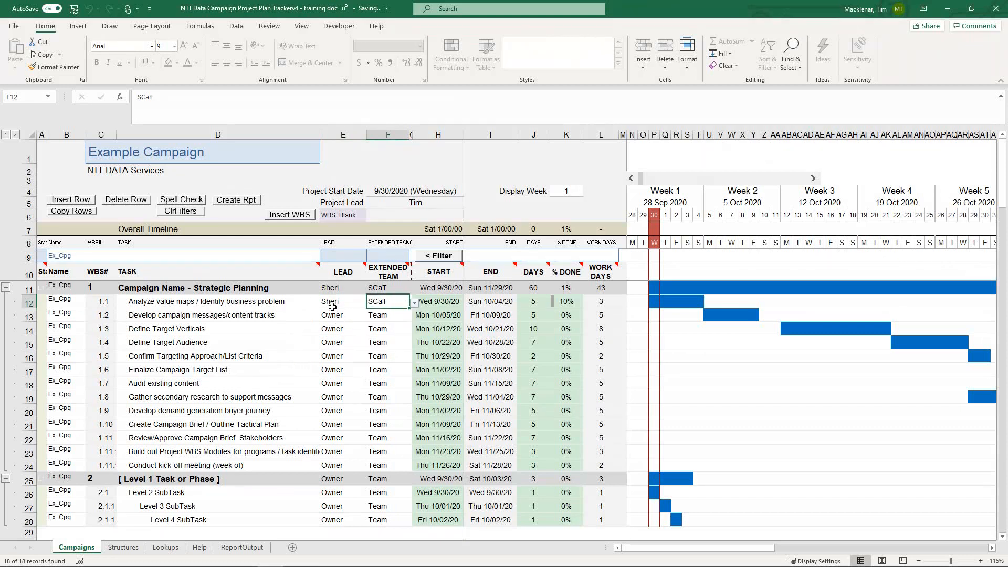
Copy the lead of task 1.1 to tasks 1.2 through "Conduct kick-off meeting (week of)" in the Strategic Planning phase.
click(333, 303)
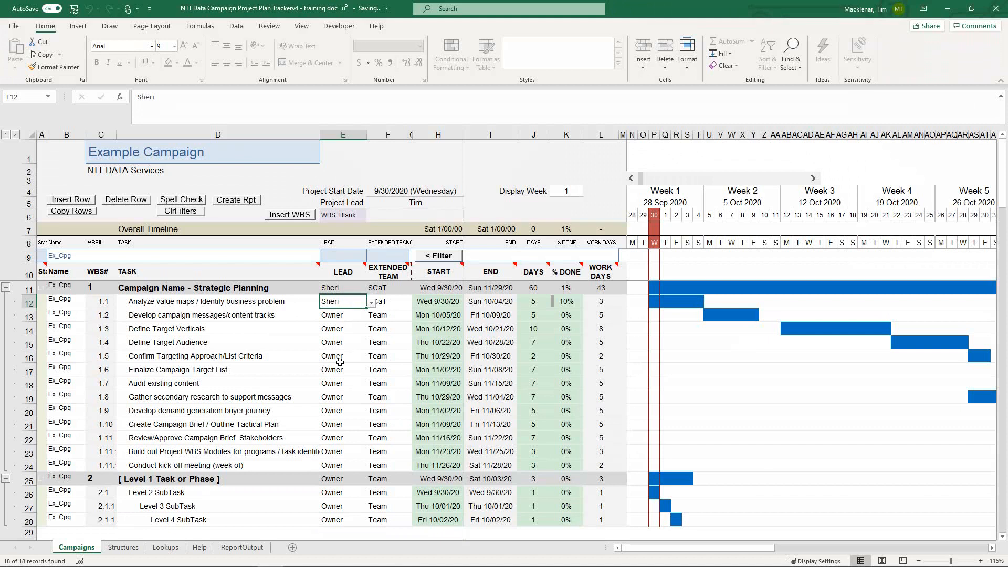
right_click(330, 306)
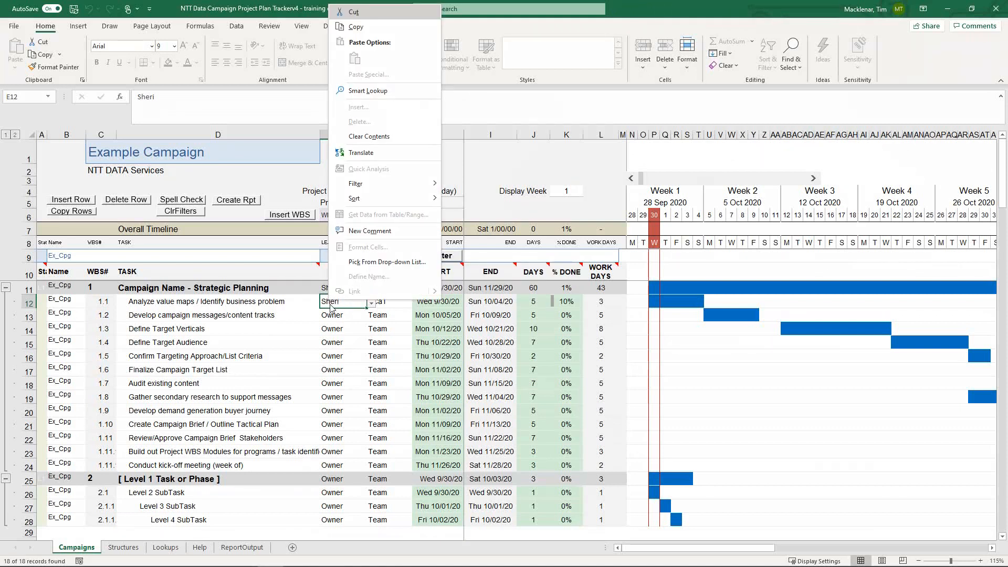
click(360, 27)
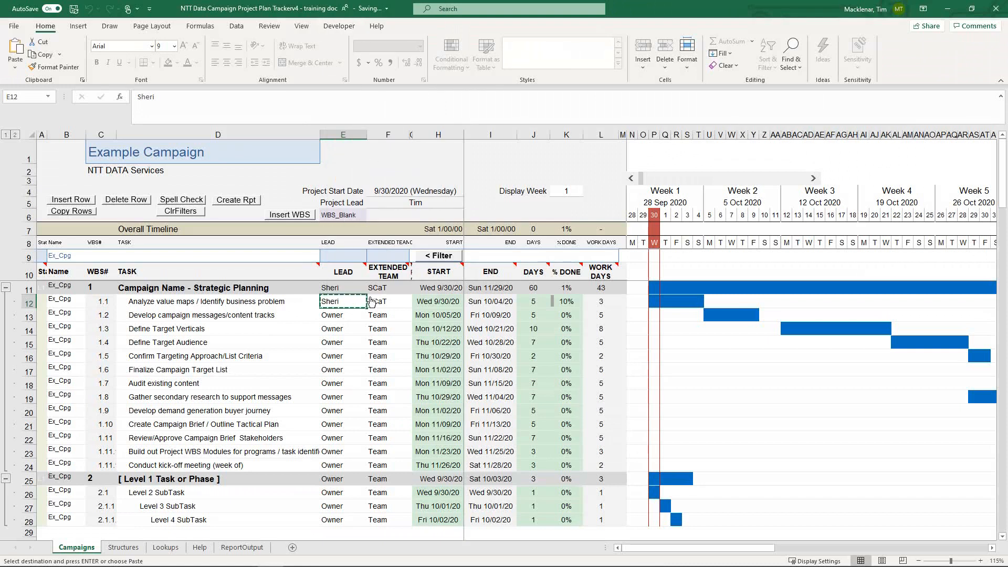
drag(340, 315, 338, 462)
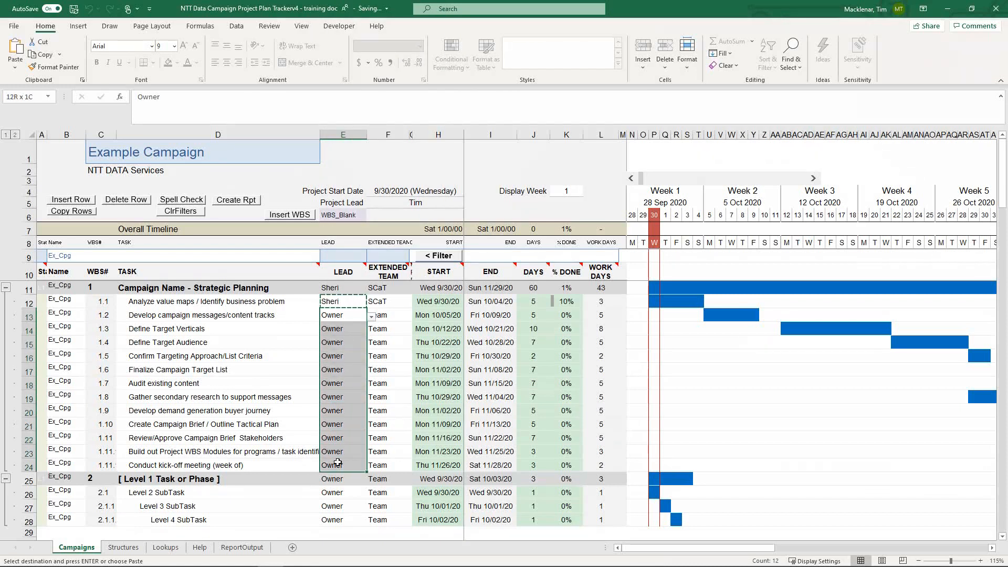
key(Return)
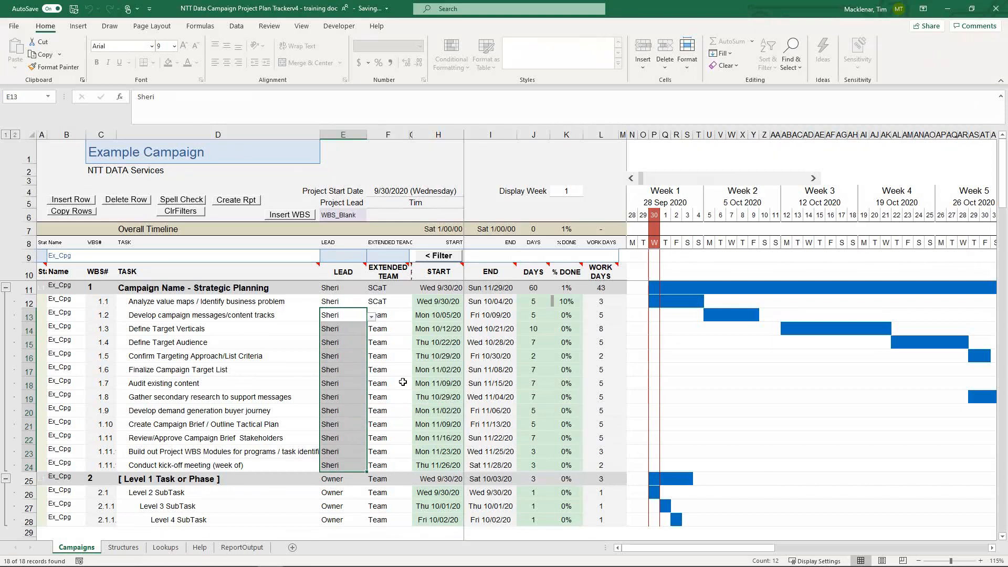
Set the extended team of task 1.2, "Develop campaign messages/content tracks", to Web Team.
click(392, 318)
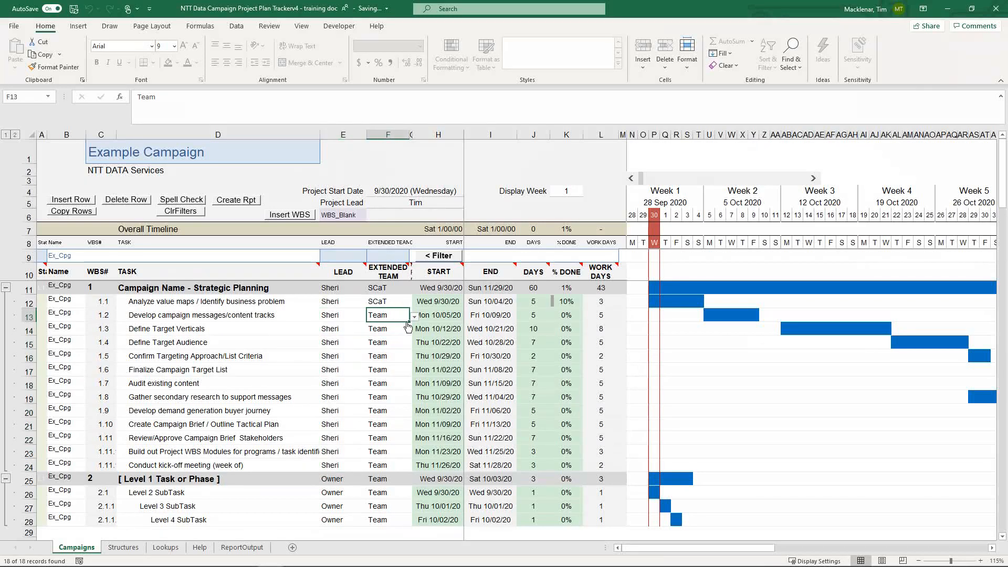
click(415, 316)
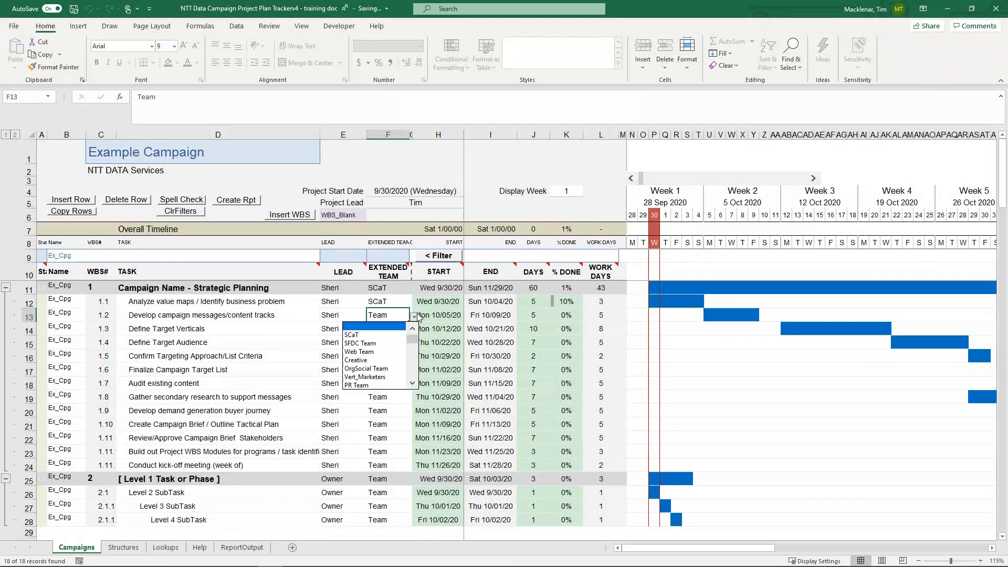
click(367, 352)
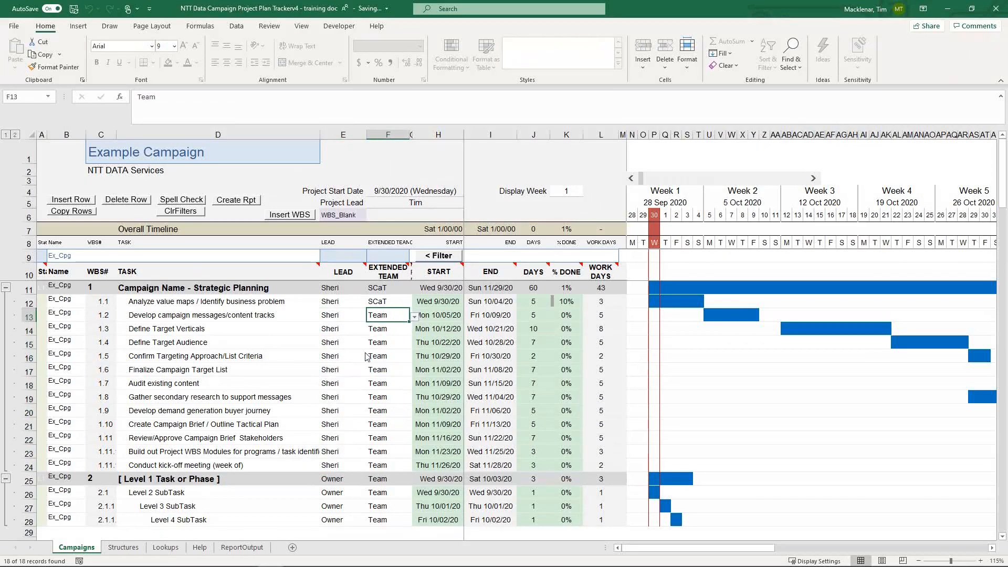
Copy the Web Team assignment from task 1.2 to all tasks from 1.3 through "Conduct kick-off meeting (week of)".
right_click(384, 319)
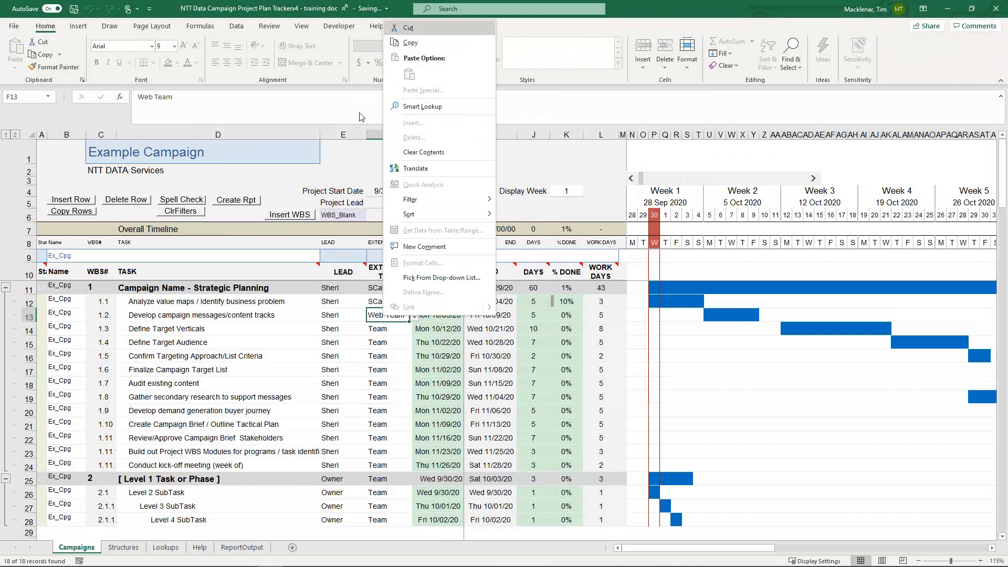
click(411, 42)
click(379, 330)
drag(380, 329, 381, 465)
key(Return)
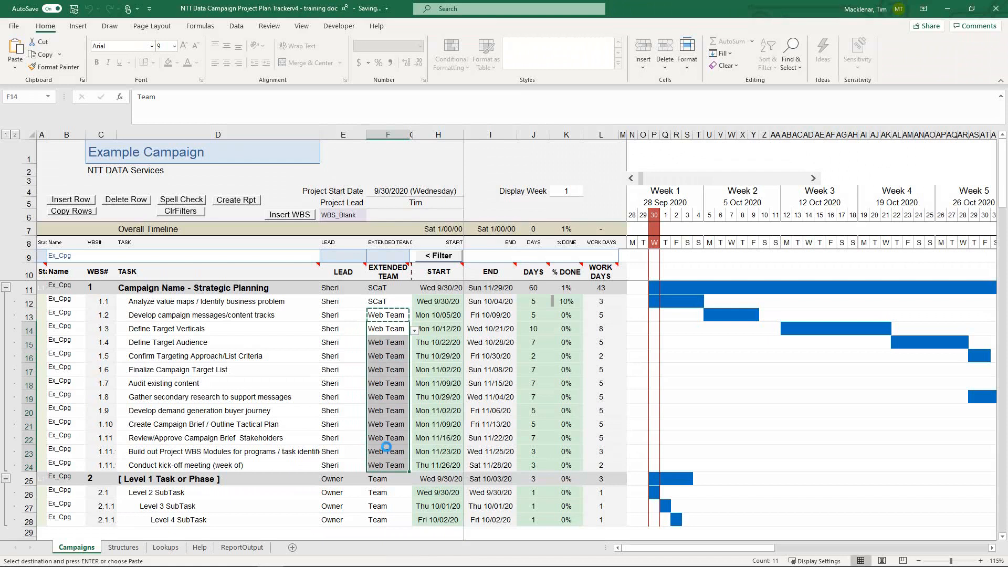
Change the extended team of task 1.8, "Gather secondary research to support messages", to PR Team.
click(387, 397)
click(415, 399)
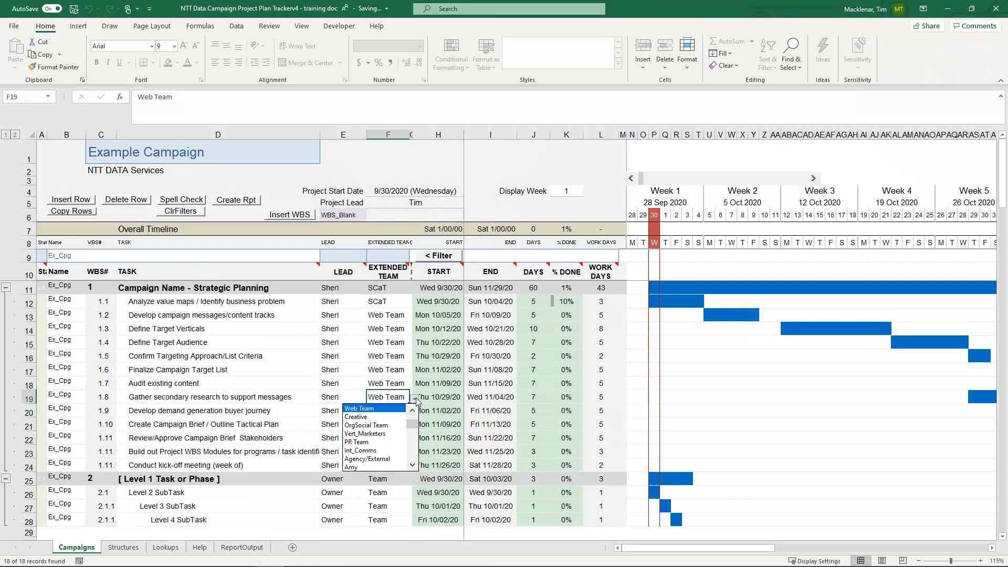
click(362, 444)
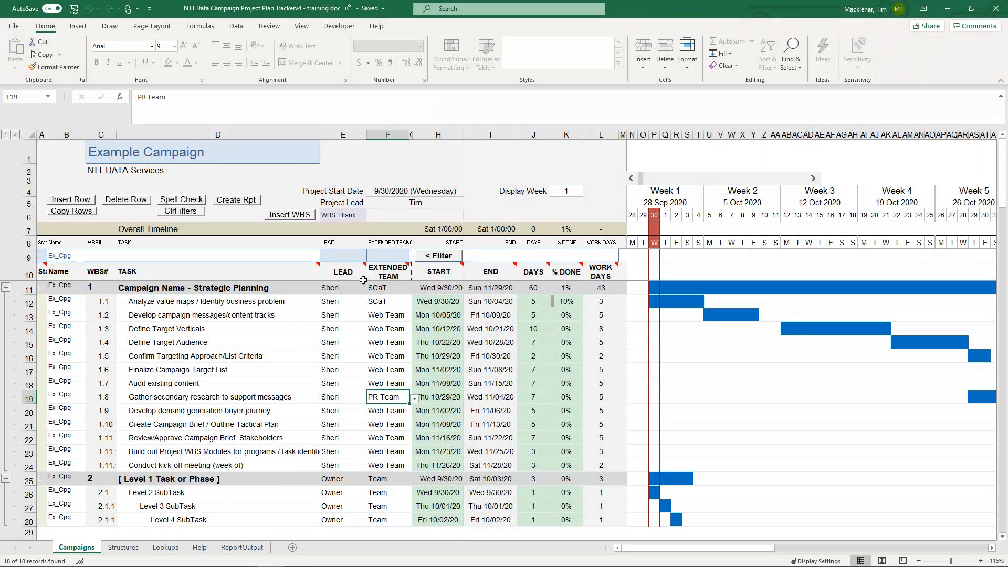
Inspect the formula behind the start date of task 1.2, leaving it unedited.
mouse_move(383, 262)
click(446, 317)
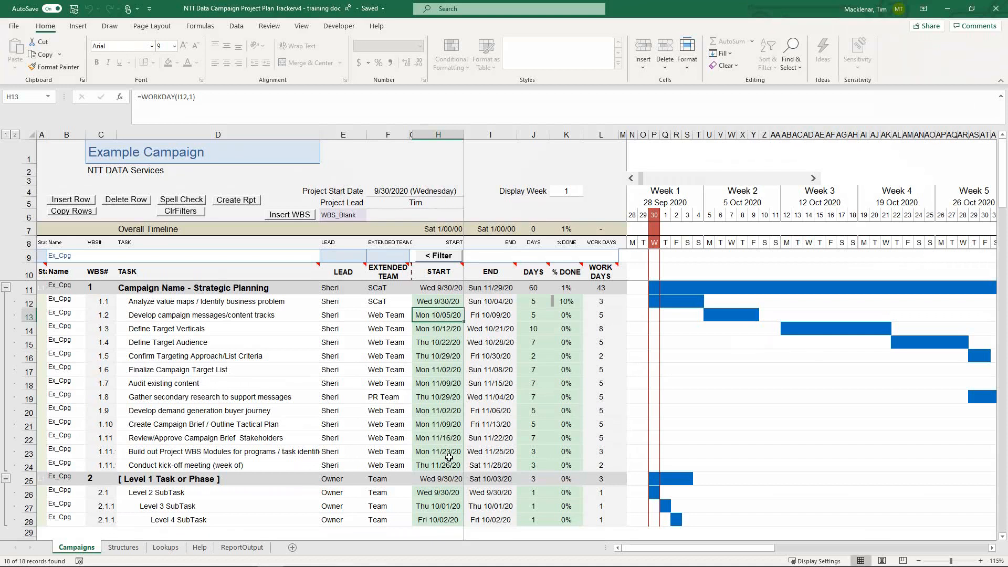
double_click(434, 315)
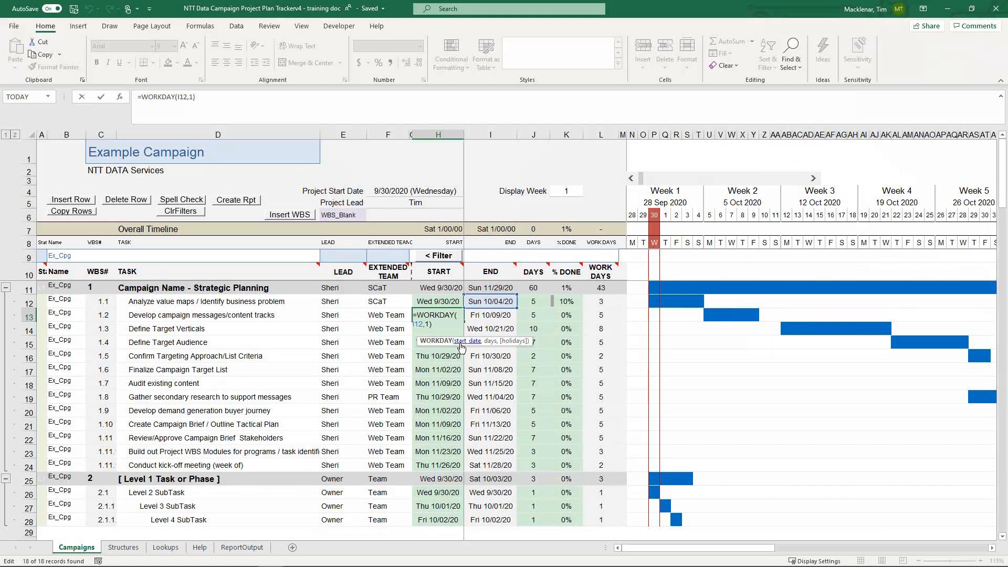
key(Escape)
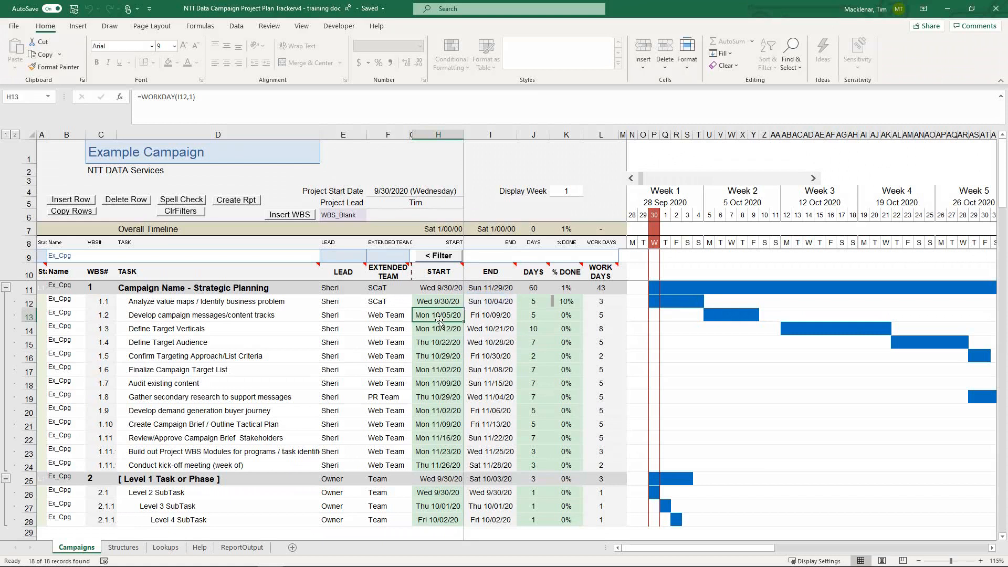
Replace the start date formulas in H12:H24, from task 1.1 through the kick-off meeting, with their values.
click(439, 304)
drag(438, 303, 439, 465)
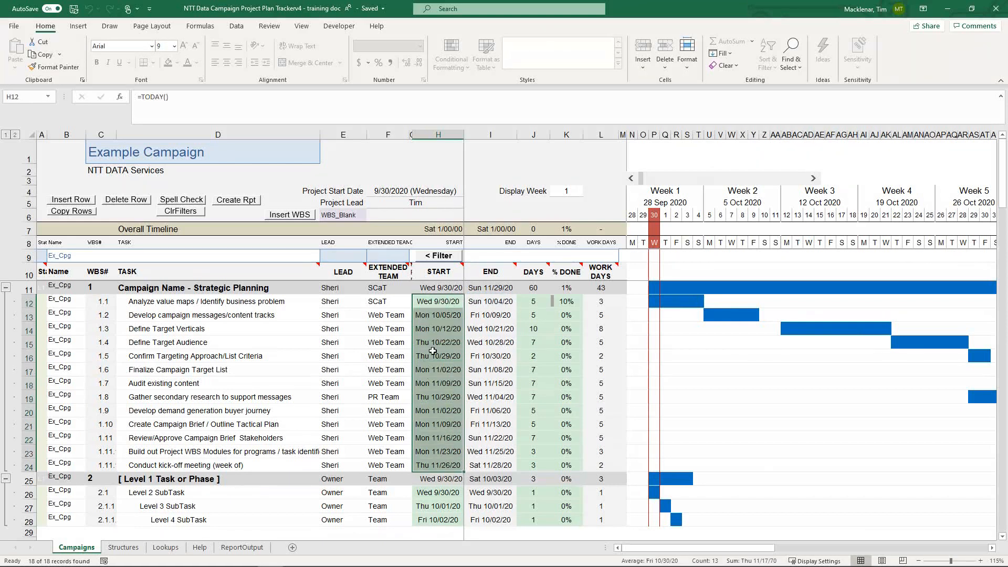
right_click(439, 324)
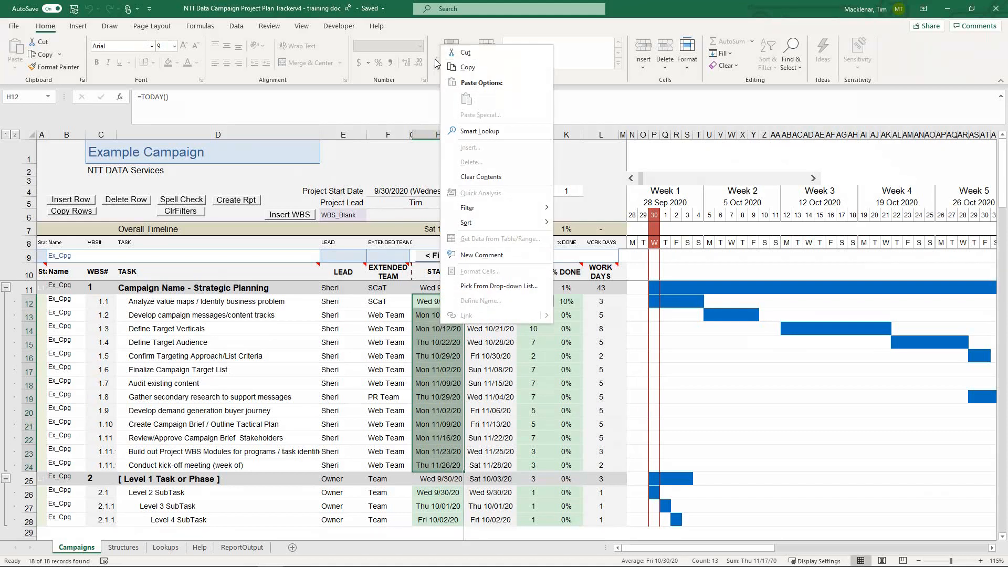
click(472, 68)
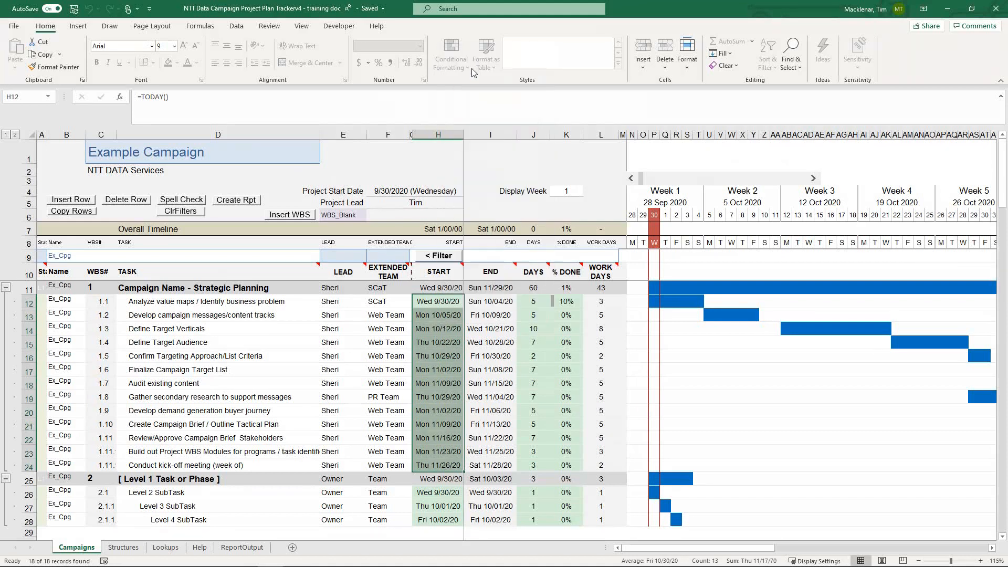
right_click(441, 330)
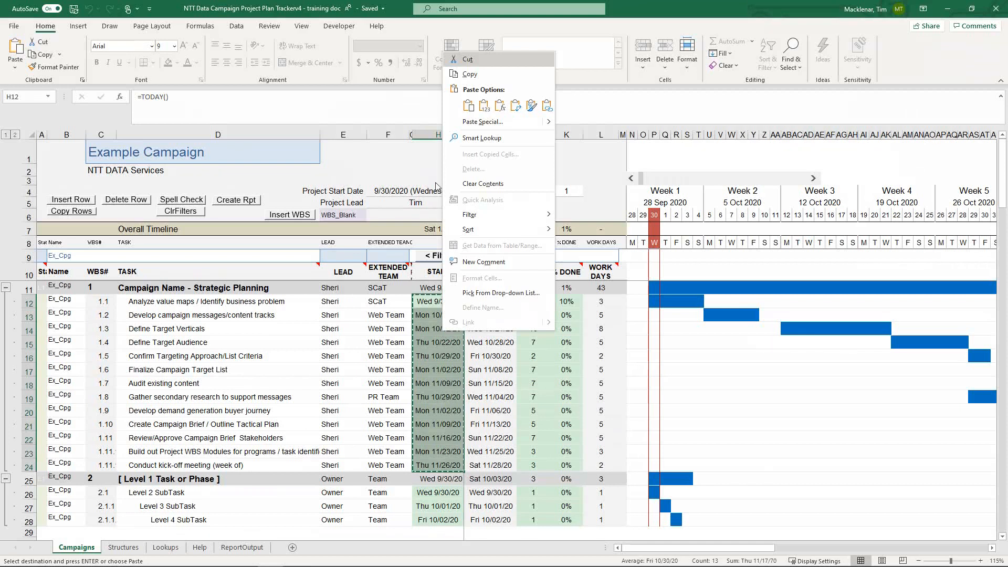
click(484, 107)
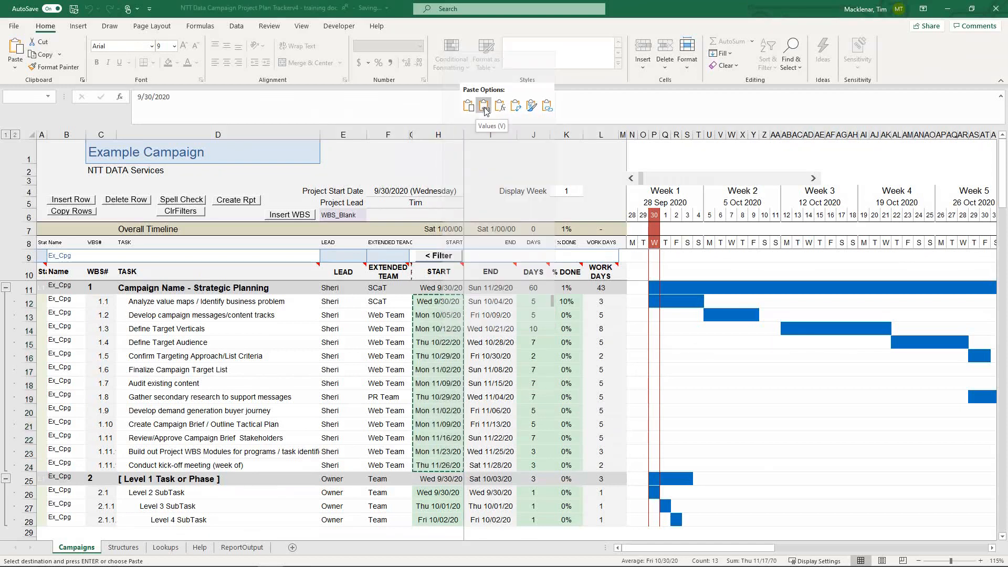
Check the start date cells of tasks 1.1 to 1.8 one by one for fixed dates instead of formulas.
click(440, 302)
key(Down)
key(Down)
key(Down)
key(Down)
key(Down)
key(Down)
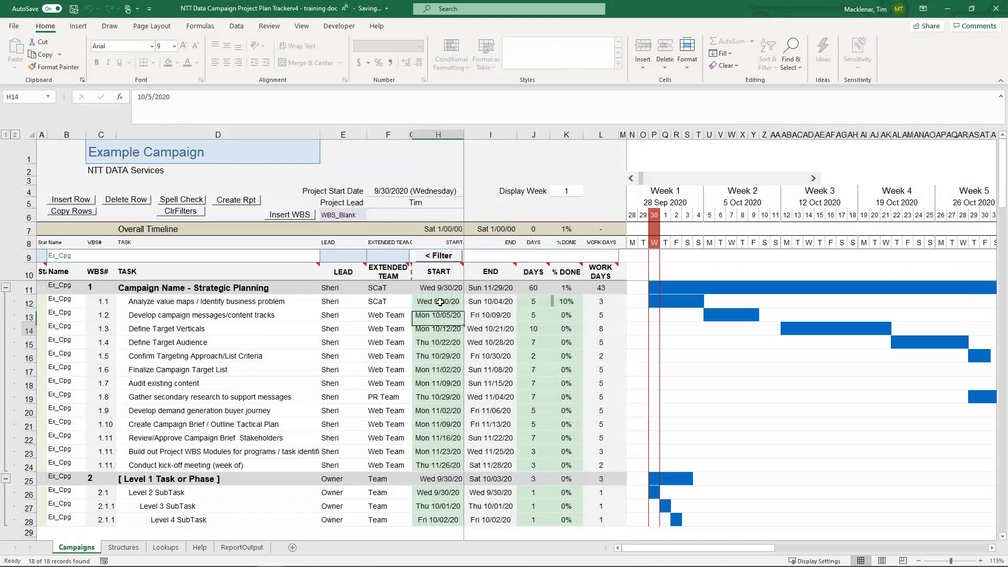
key(Down)
key(Down)
key(Down)
key(Down)
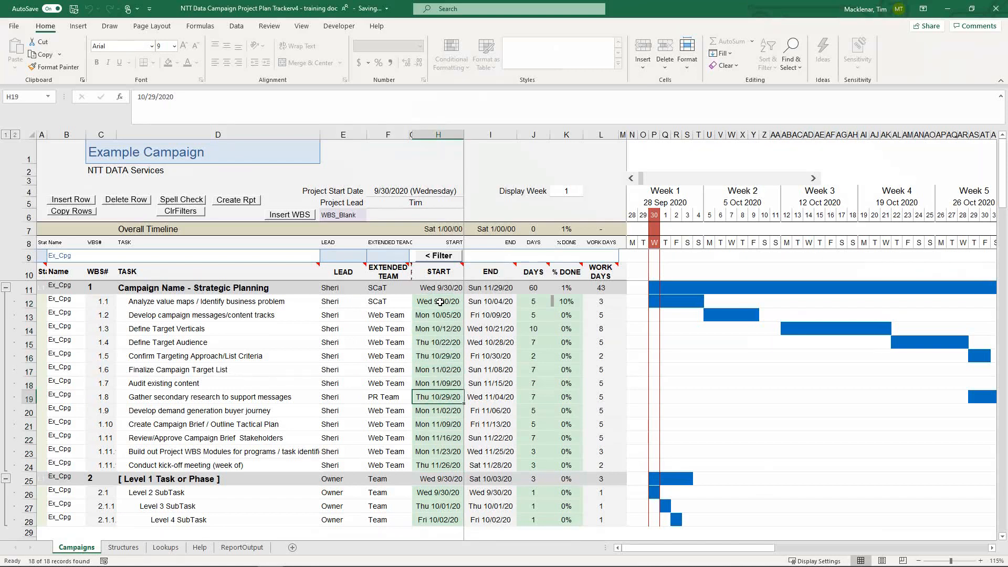
key(Up)
key(Up)
key(Up)
Set the % done of task 1.2, "Develop campaign messages/content tracks", to 20%.
click(565, 317)
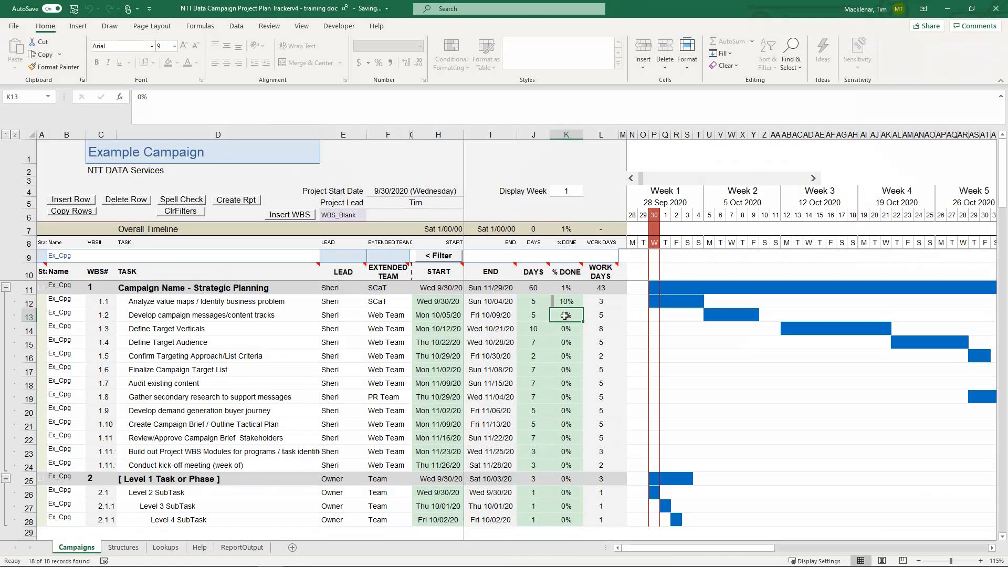
text(20)
key(Return)
Set the % done of task 1.4, "Define Target Audience", and task 1.3, "Define Target Verticals", to 50% each.
key(Return)
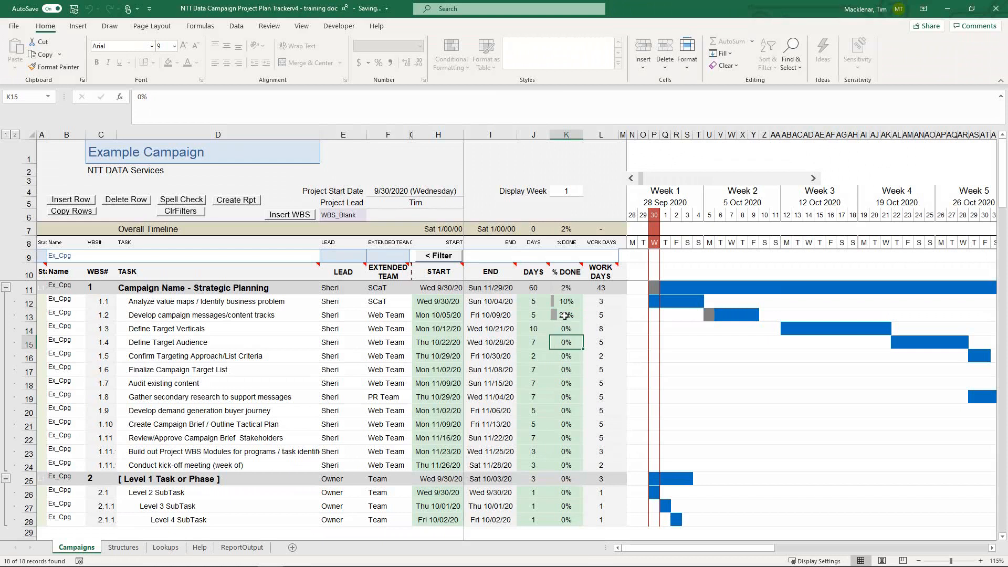
text(50)
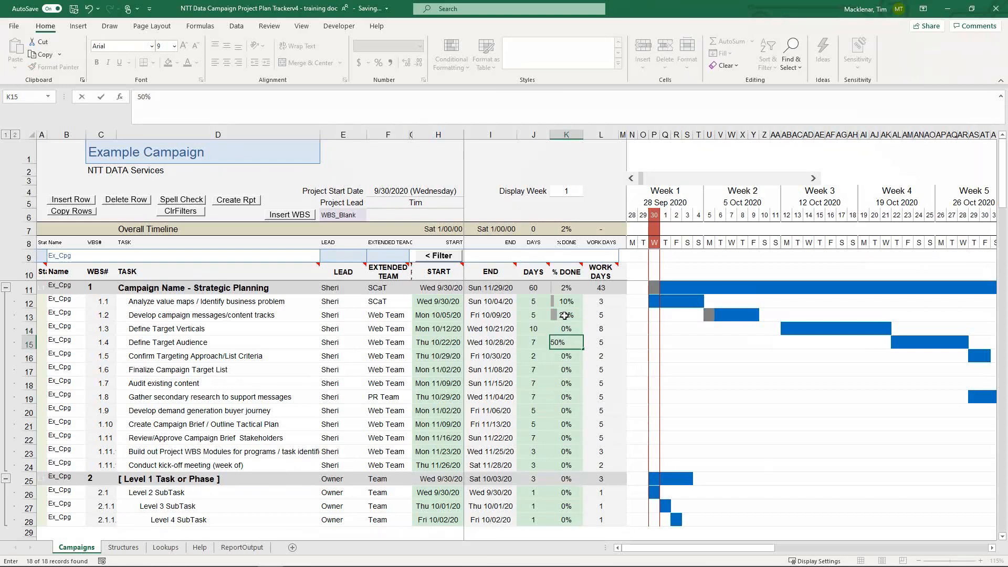
key(ctrl+Return)
key(Return)
key(Up)
key(Up)
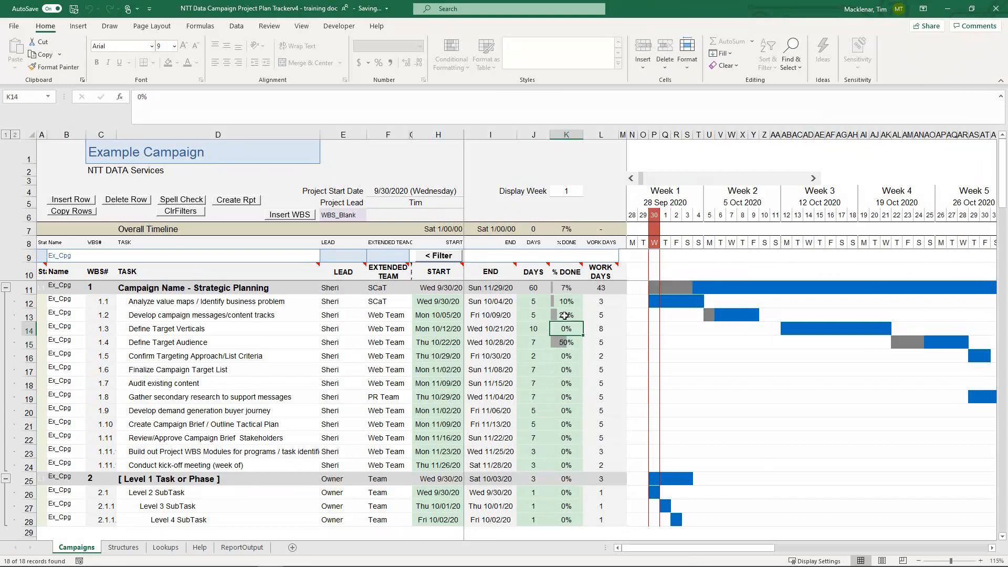
text(50)
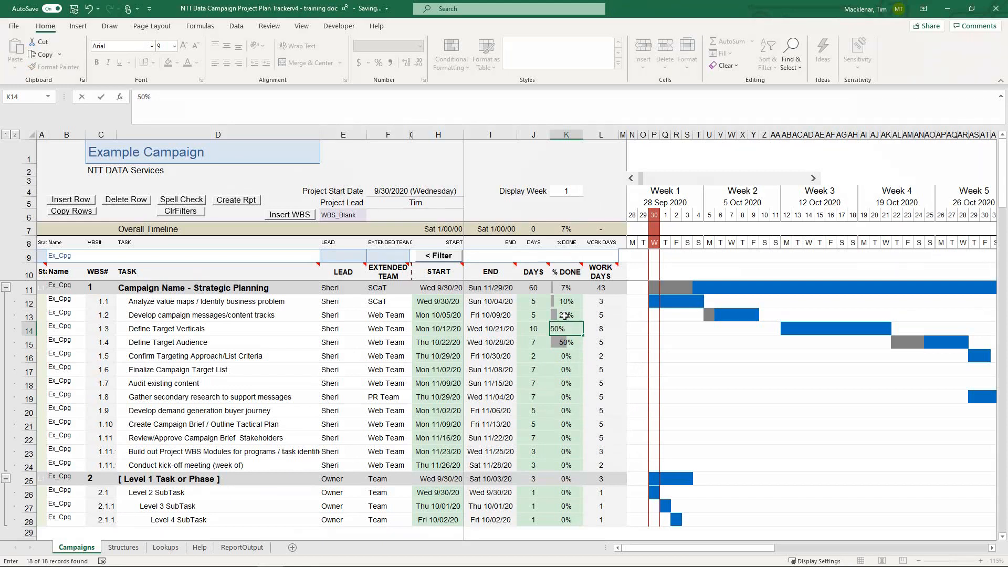
key(Return)
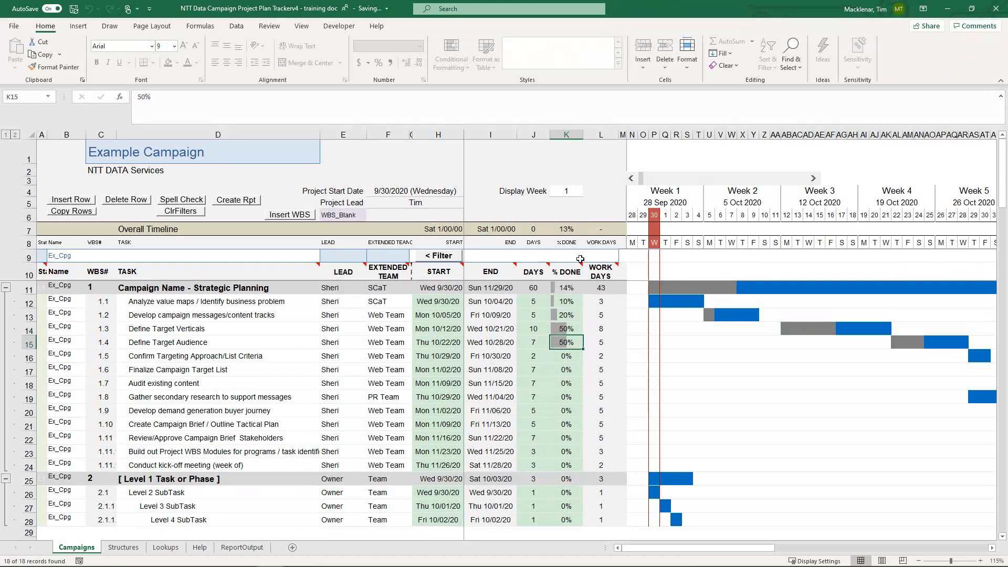